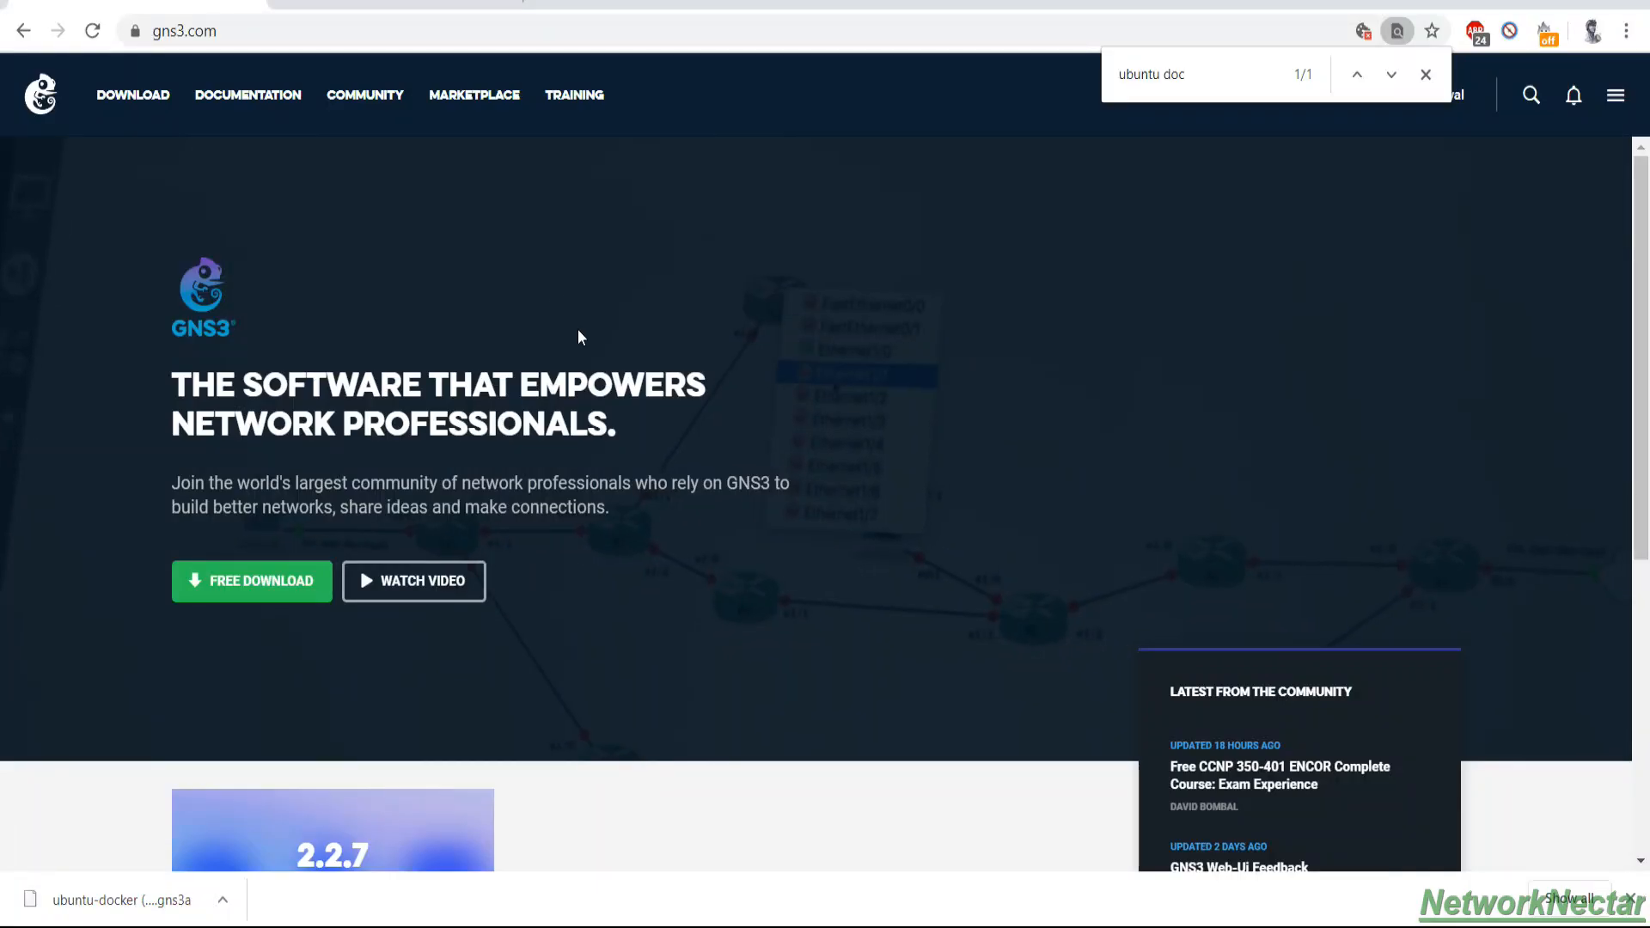
Step: Download the Ubuntu Docker Guest appliance from the appliances section of the gns3.com marketplace
{"action": "left_click", "coordinate": [257, 31]}
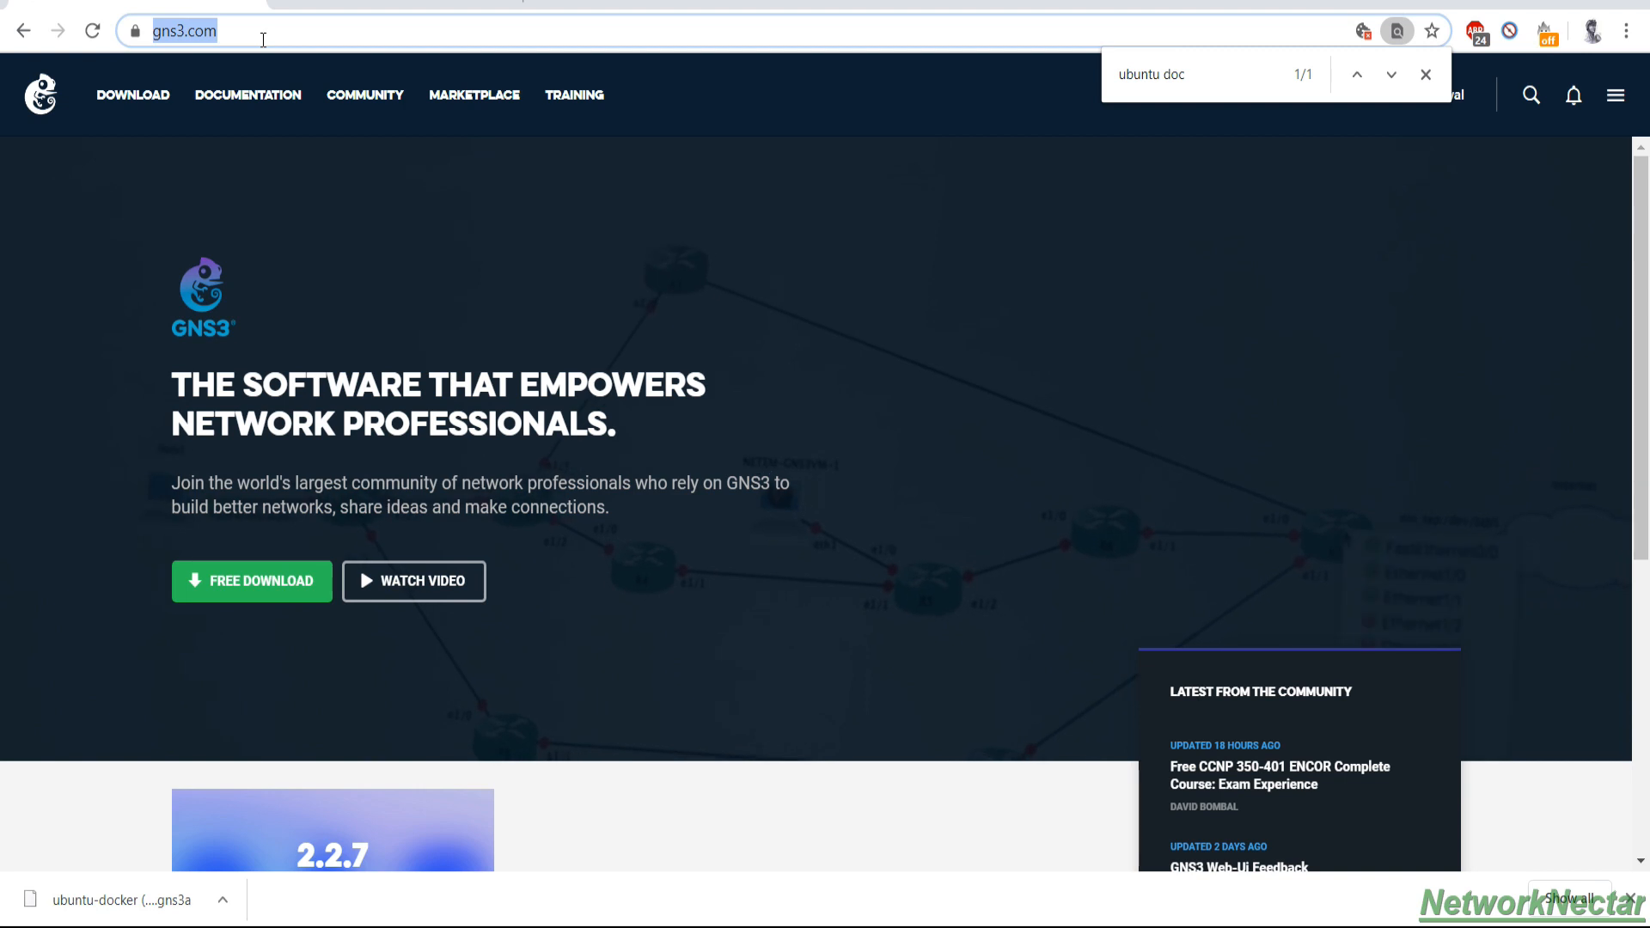
{"action": "left_click", "coordinate": [471, 97]}
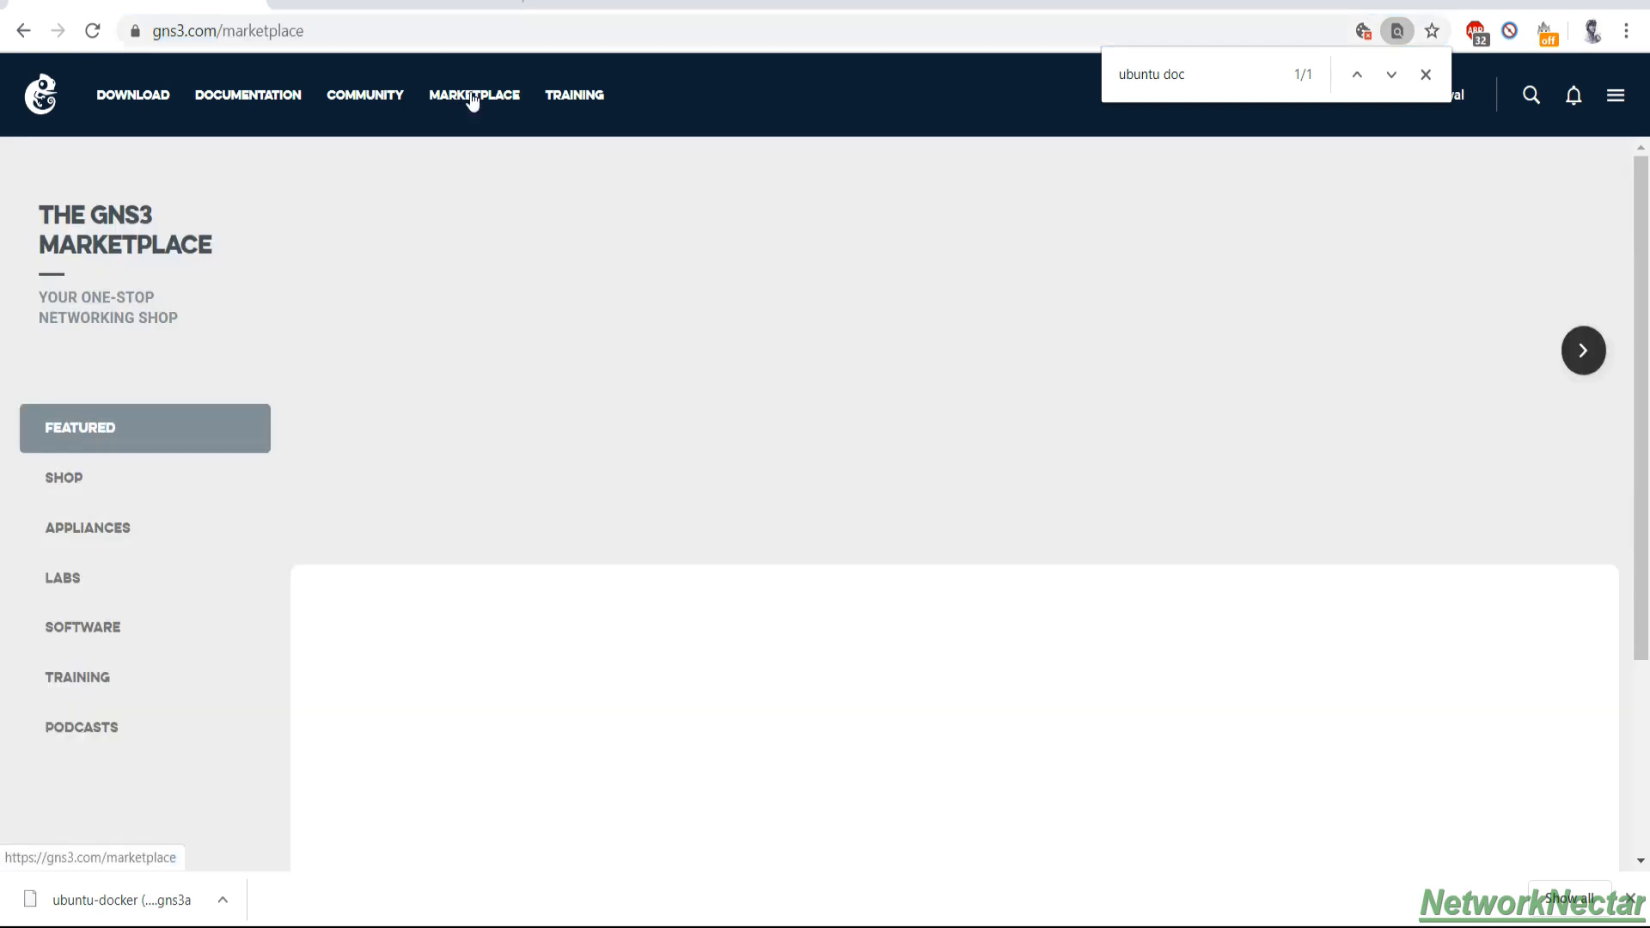
{"action": "left_click", "coordinate": [100, 528]}
{"action": "left_click", "coordinate": [1242, 78]}
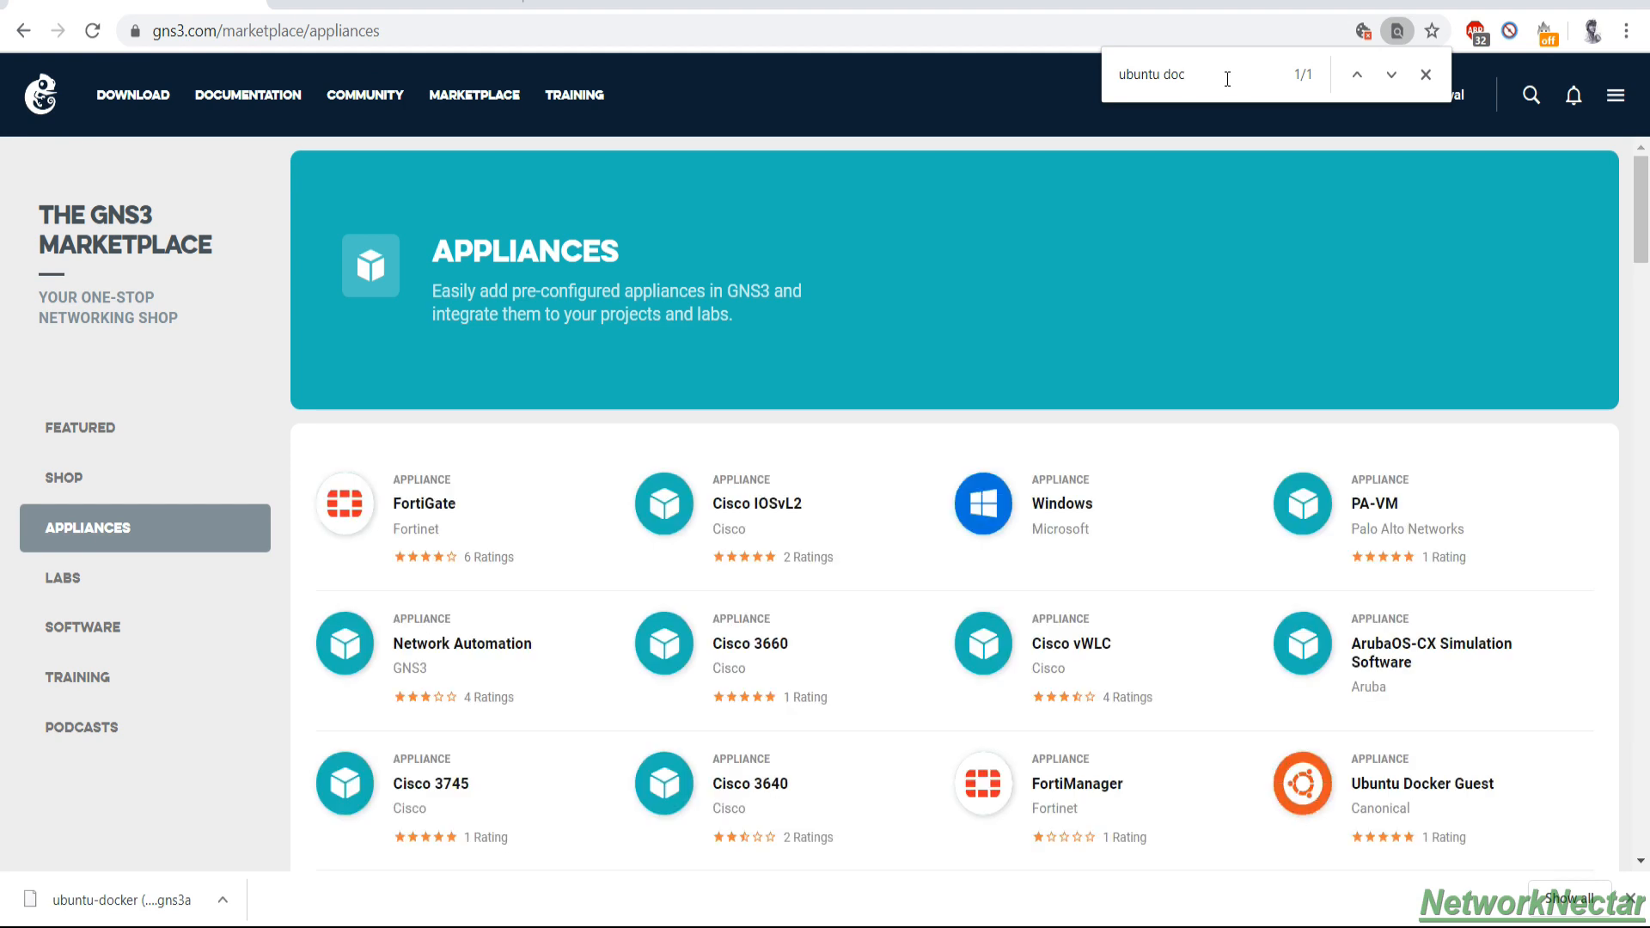
{"action": "left_click", "coordinate": [1418, 784]}
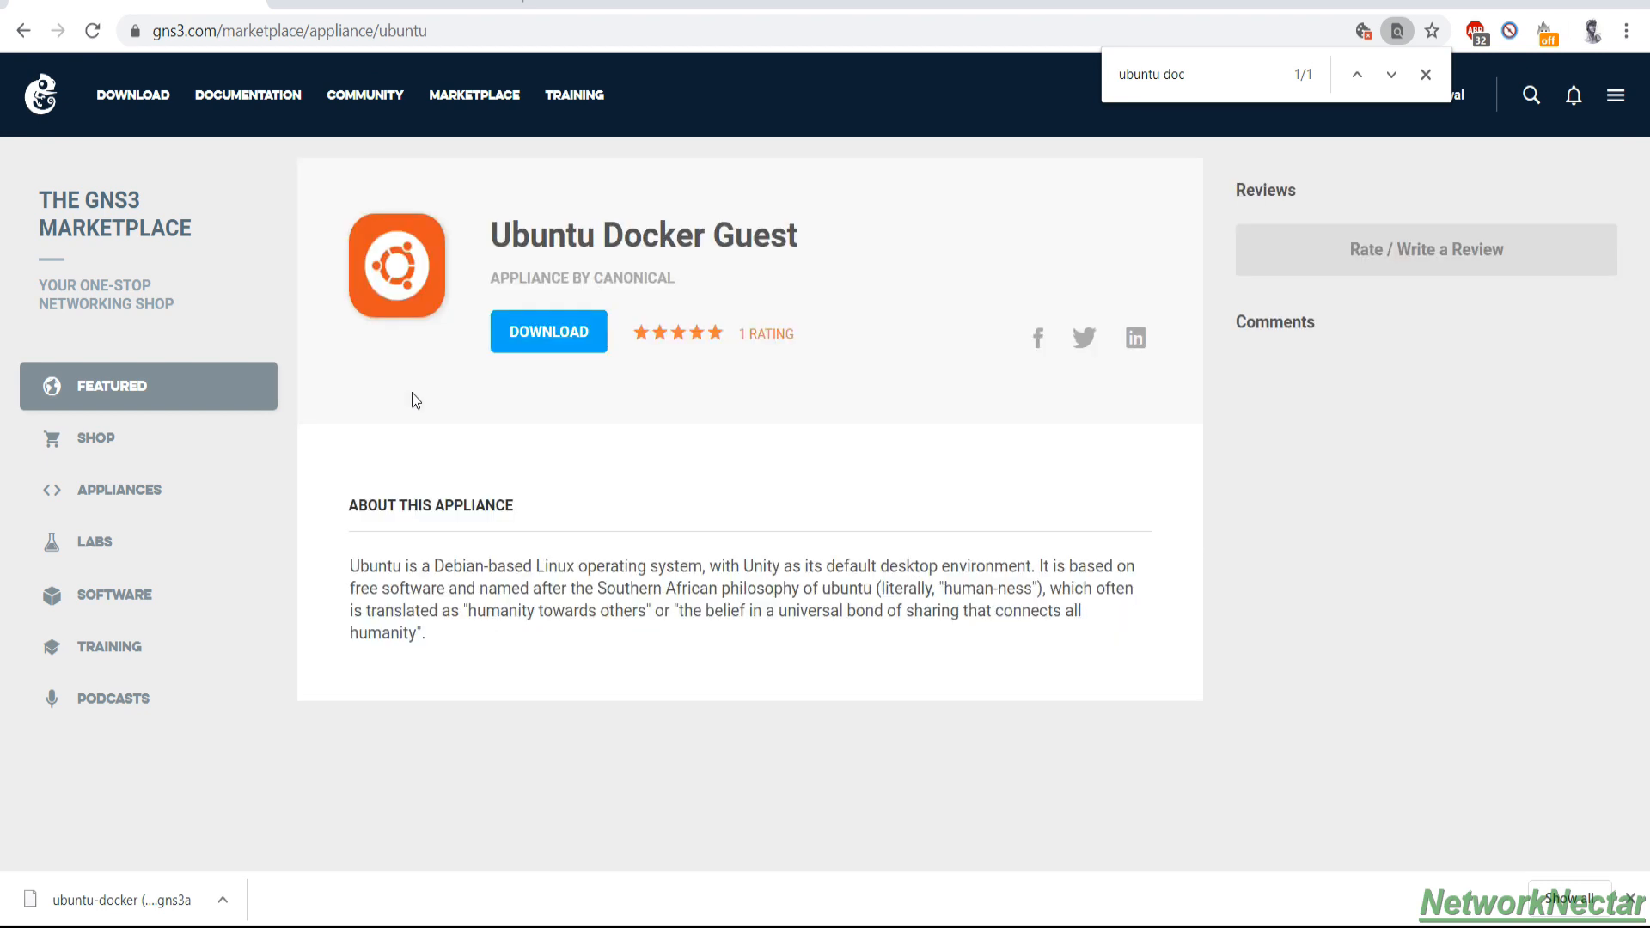
{"action": "left_click", "coordinate": [535, 334]}
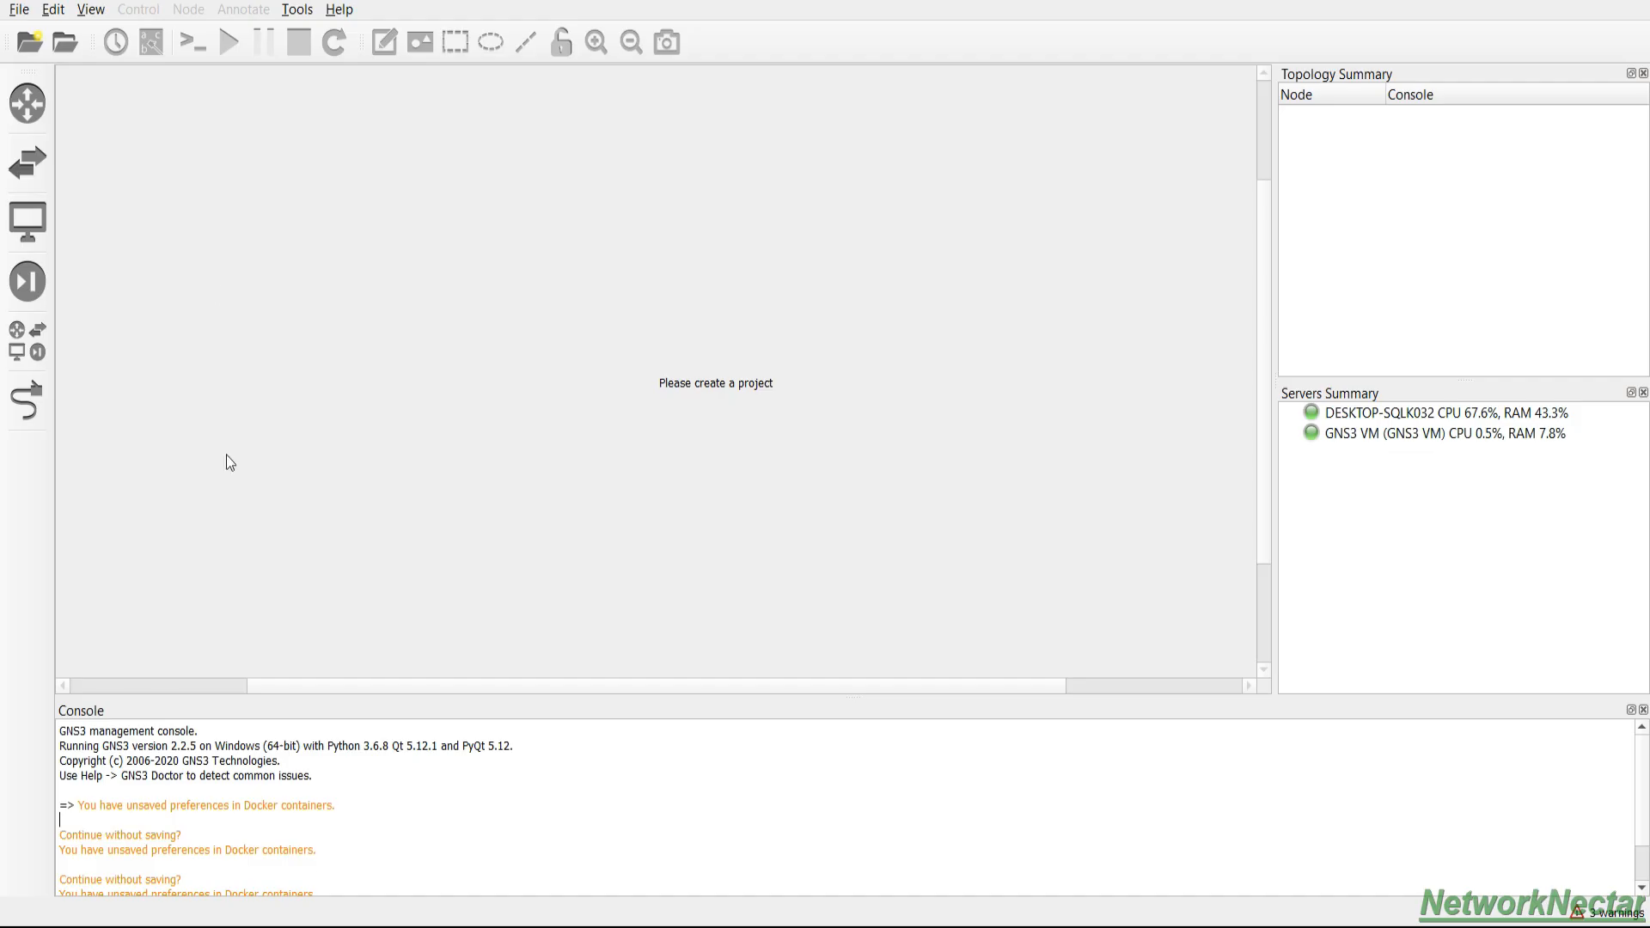
Step: In GNS3, import the downloaded ubuntu-docker .gns3a appliance file as a new end-device template and install it on the GNS3 VM
{"action": "left_click", "coordinate": [27, 221]}
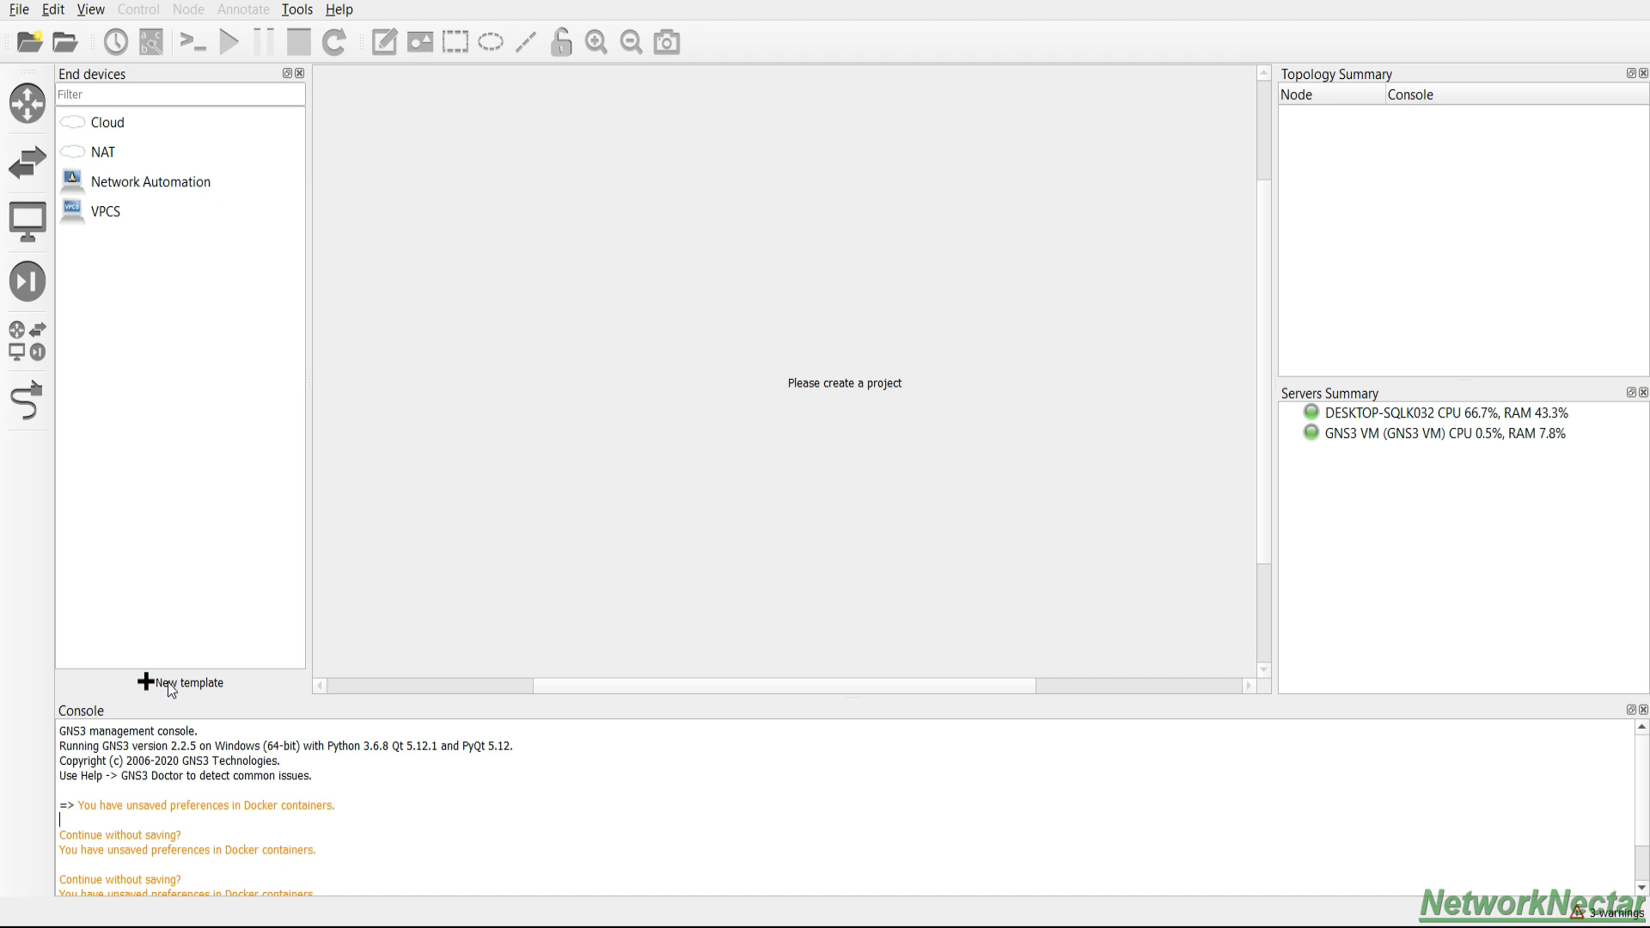
{"action": "left_click", "coordinate": [171, 685]}
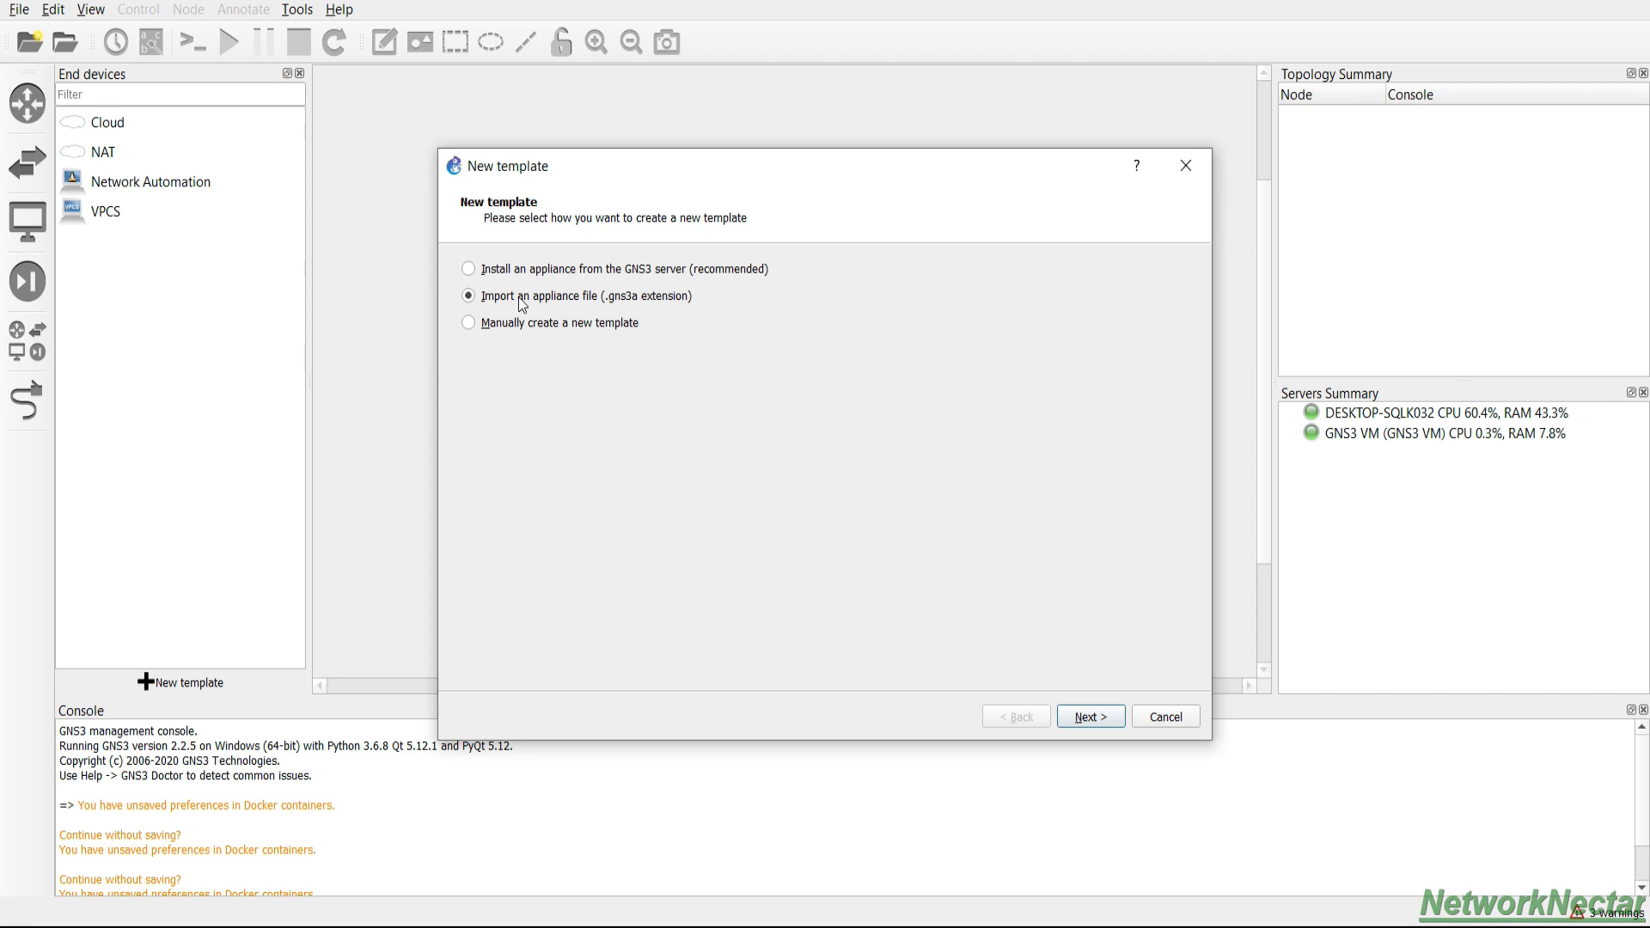
{"action": "left_click", "coordinate": [1085, 718]}
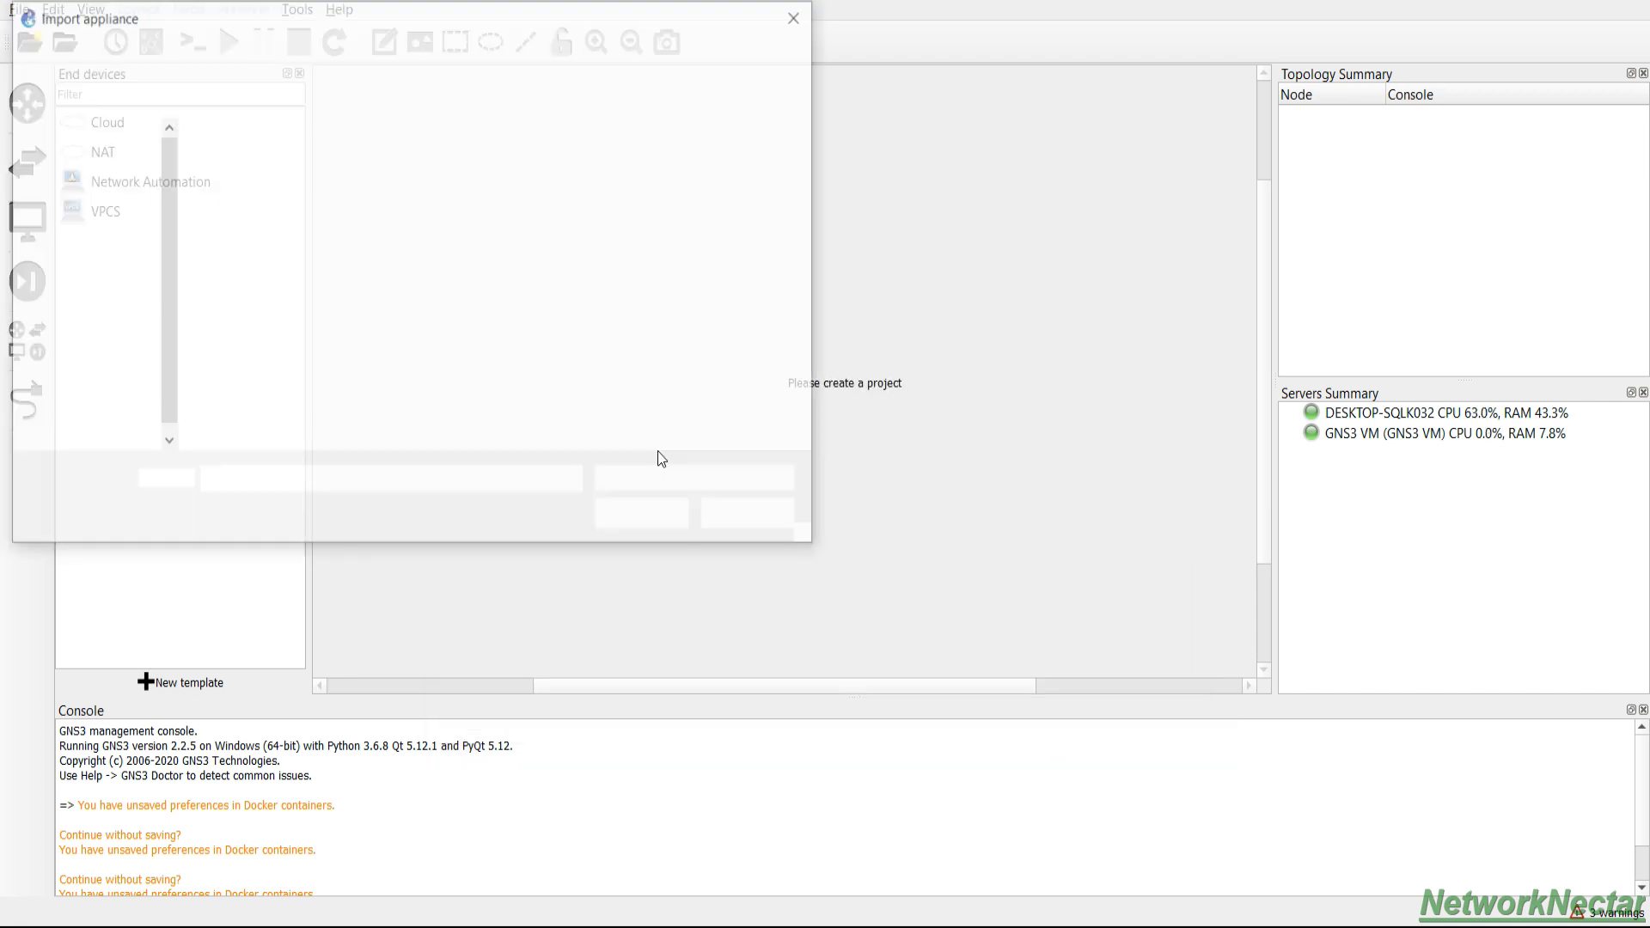
{"action": "double_click", "coordinate": [277, 136]}
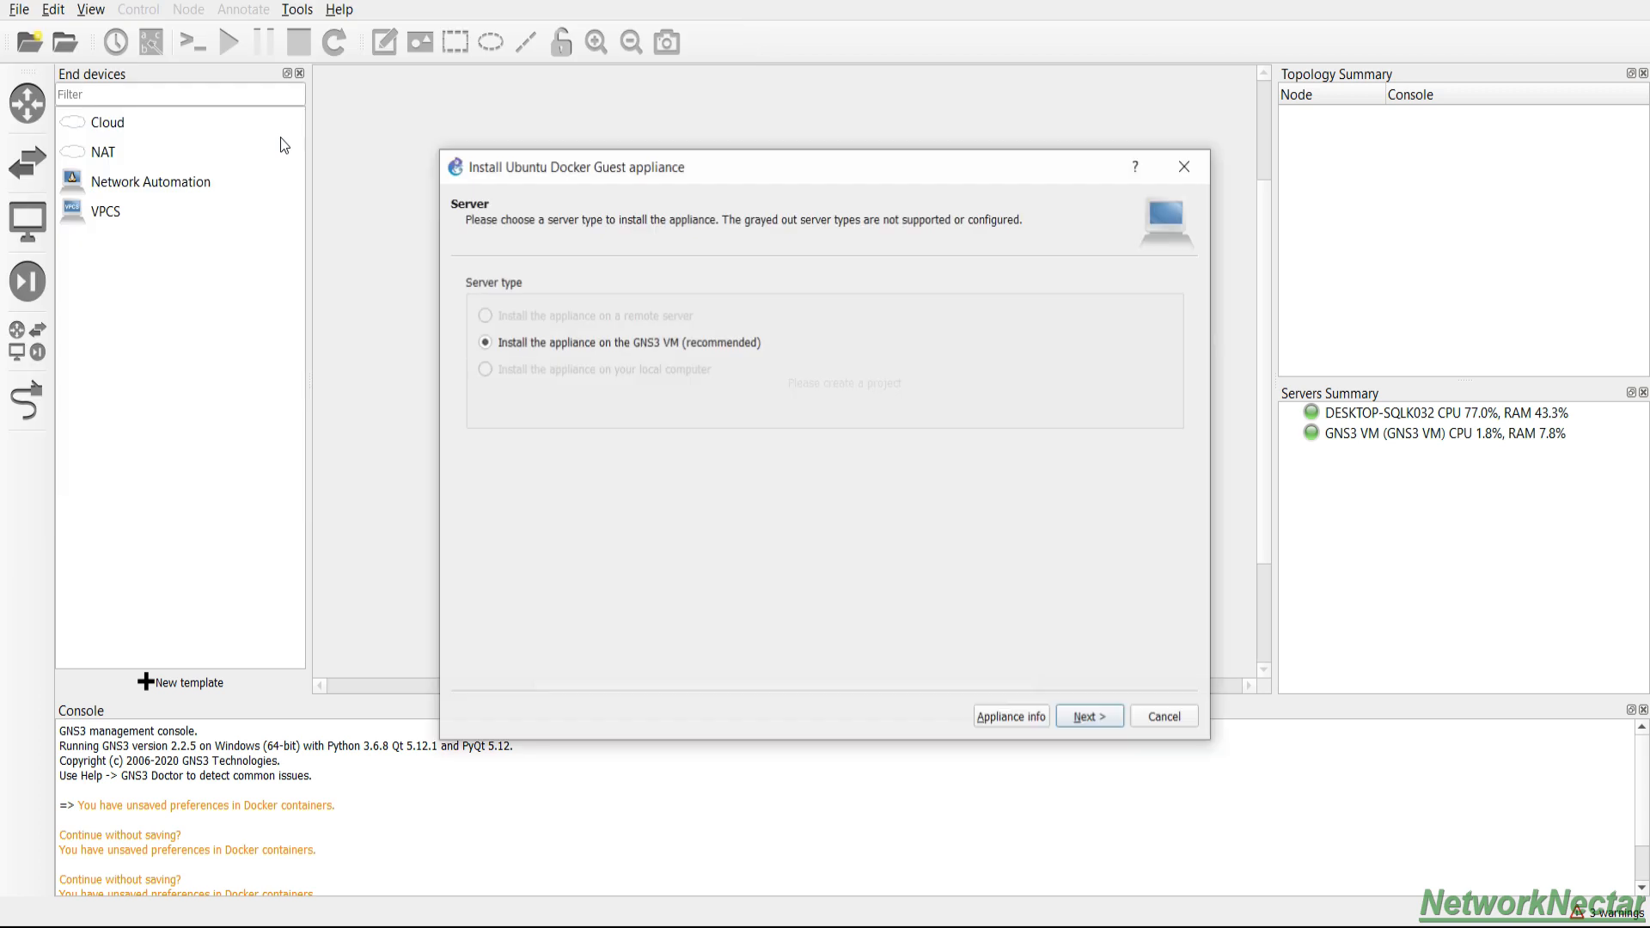
{"action": "left_click", "coordinate": [1085, 720]}
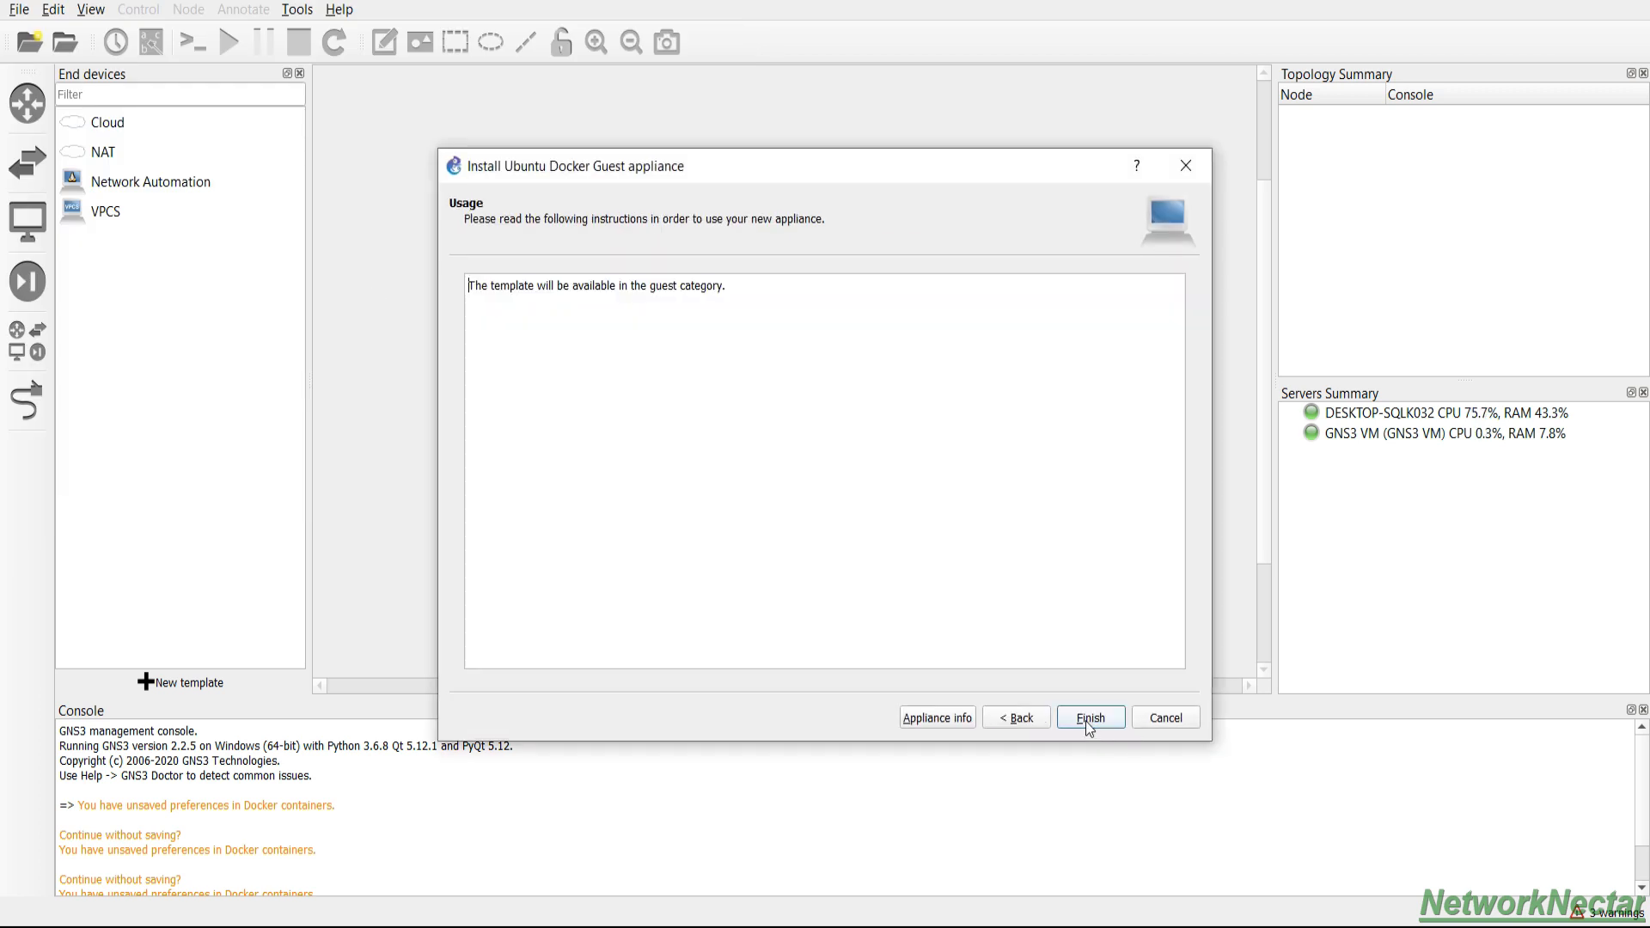
{"action": "left_click", "coordinate": [1085, 720]}
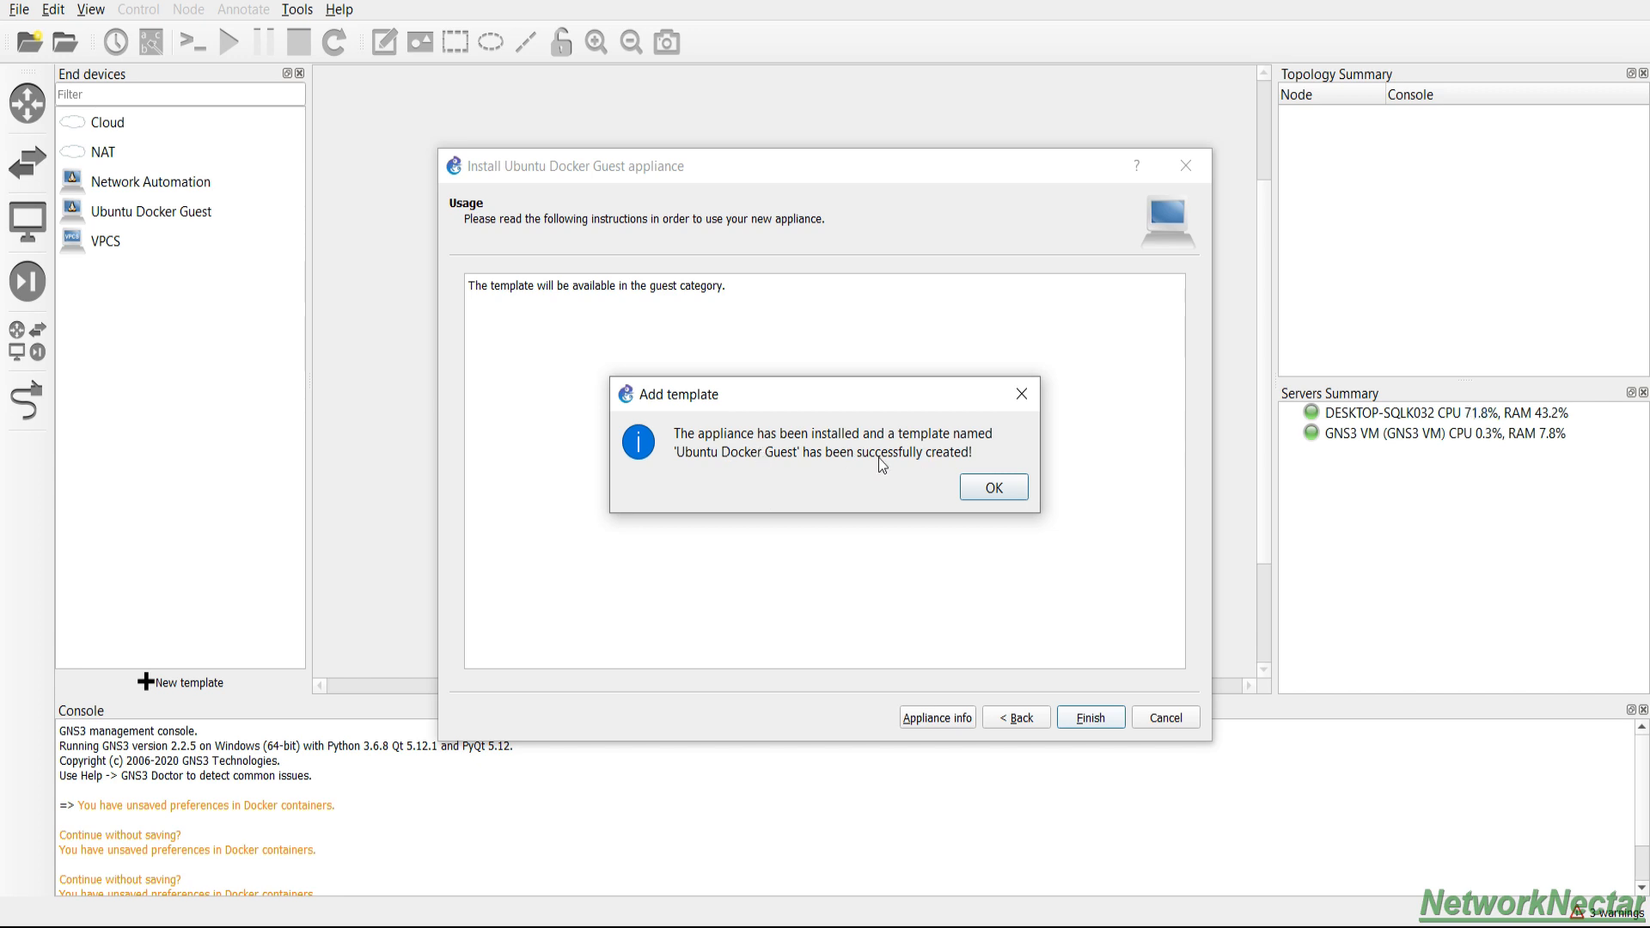
{"action": "left_click", "coordinate": [988, 497]}
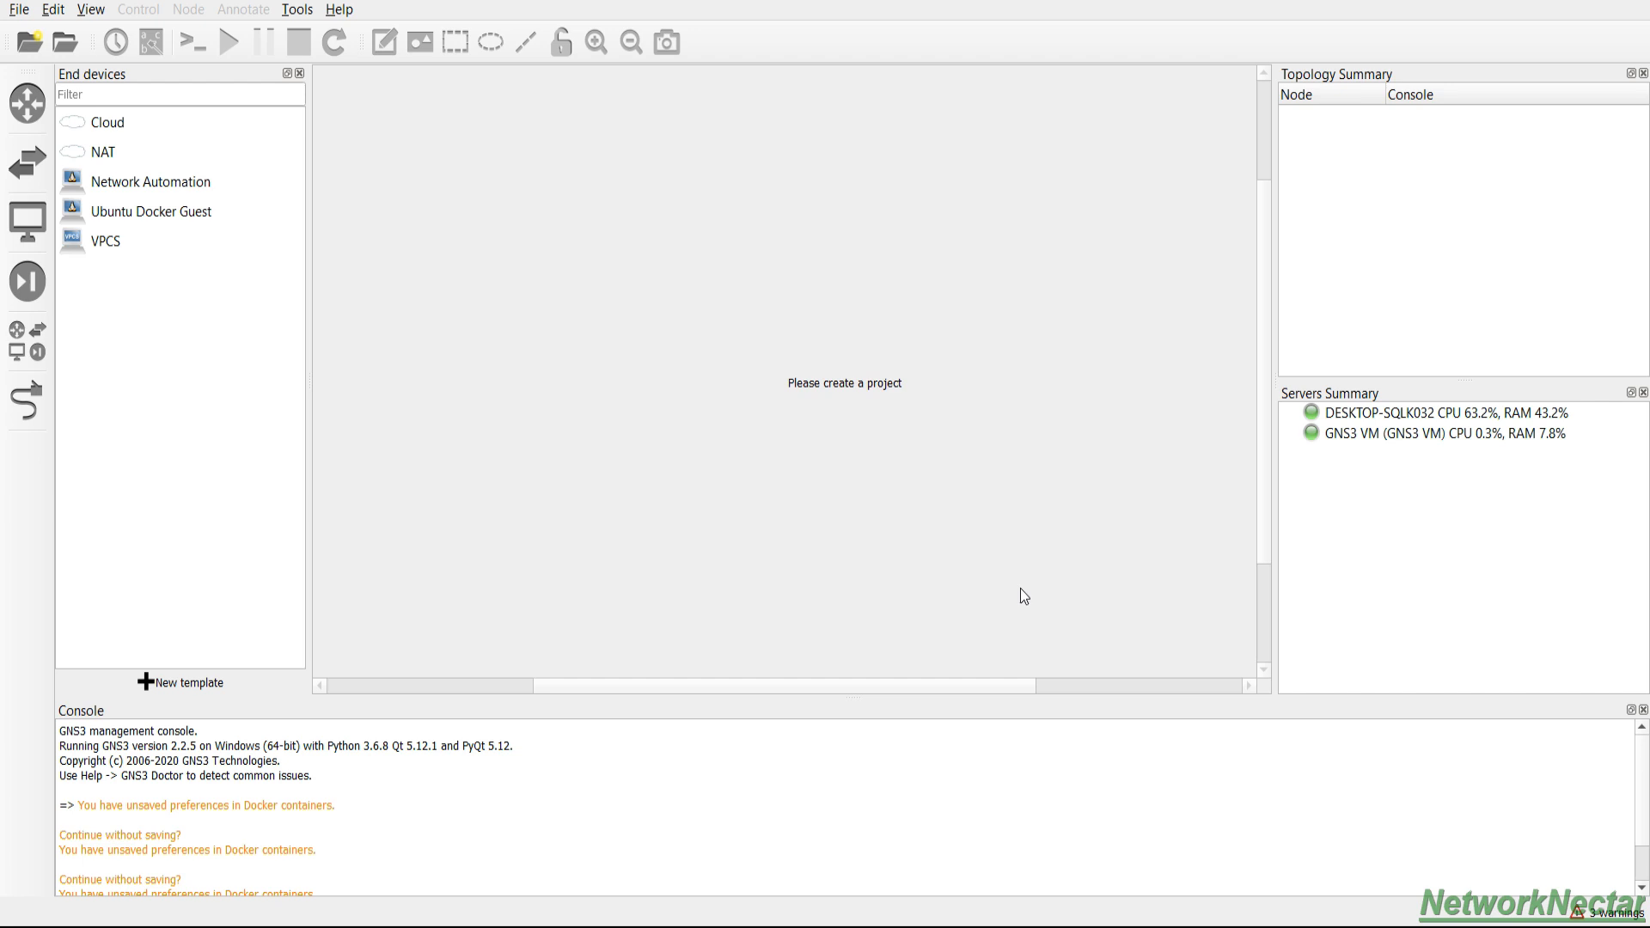
Step: Create a new project named ubuntu
{"action": "left_click", "coordinate": [34, 47]}
{"action": "left_click_drag", "start_coordinate": [755, 421], "coordinate": [624, 410]}
{"action": "type", "text": "ubunu"}
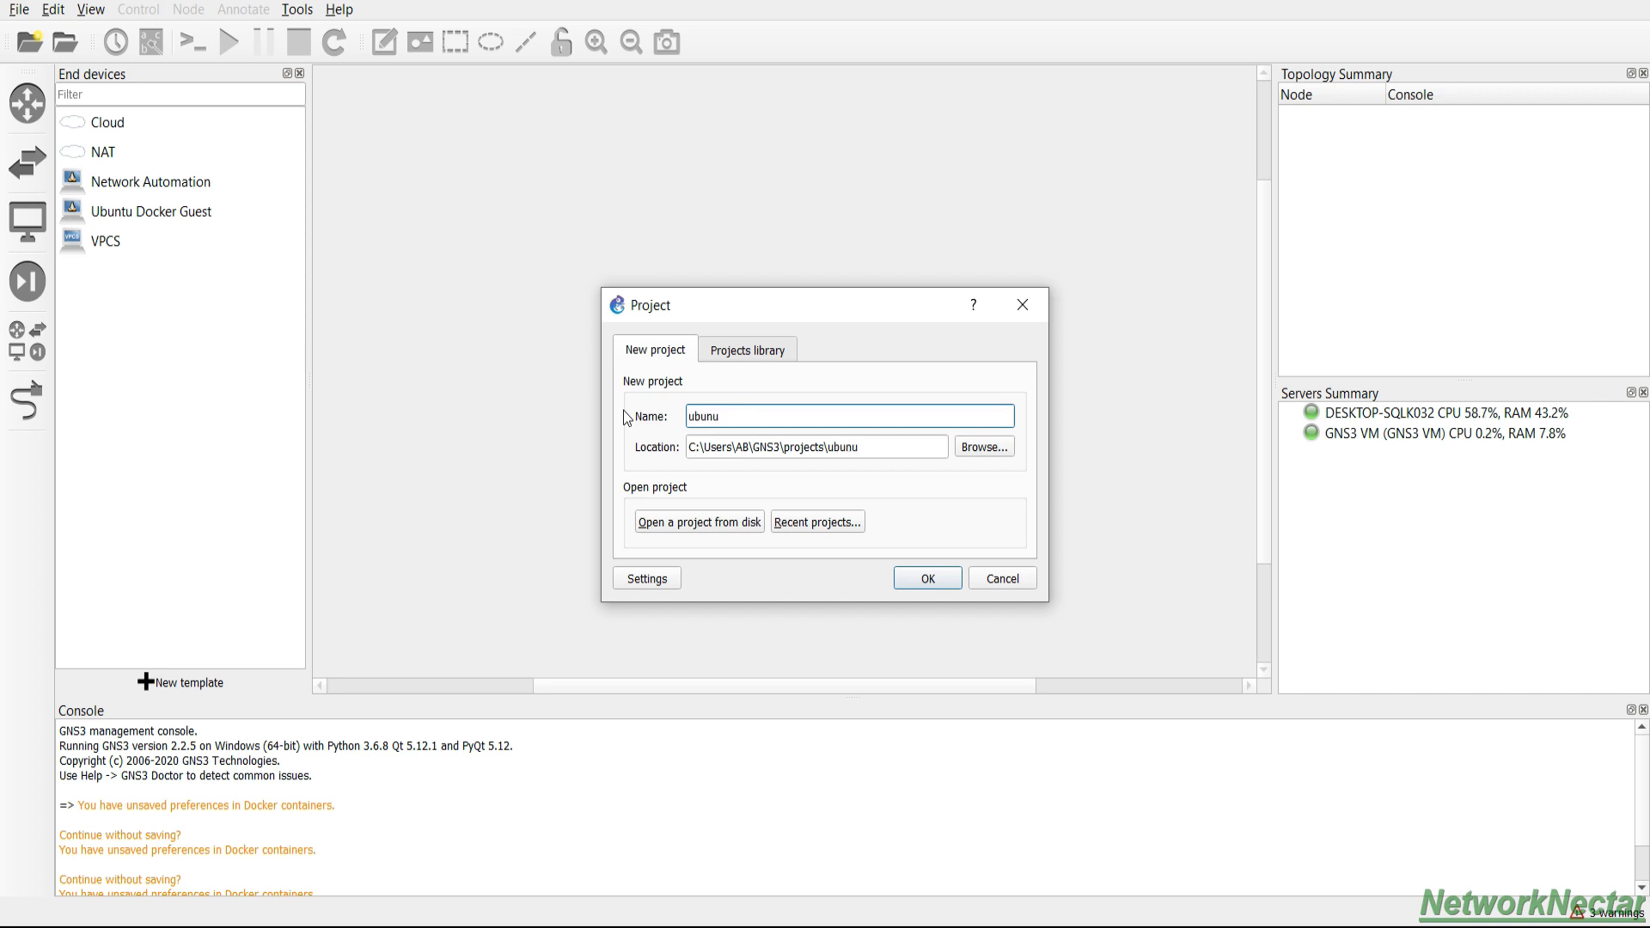
{"action": "key", "text": "BackSpace"}
{"action": "type", "text": "tu"}
{"action": "left_click", "coordinate": [941, 575]}
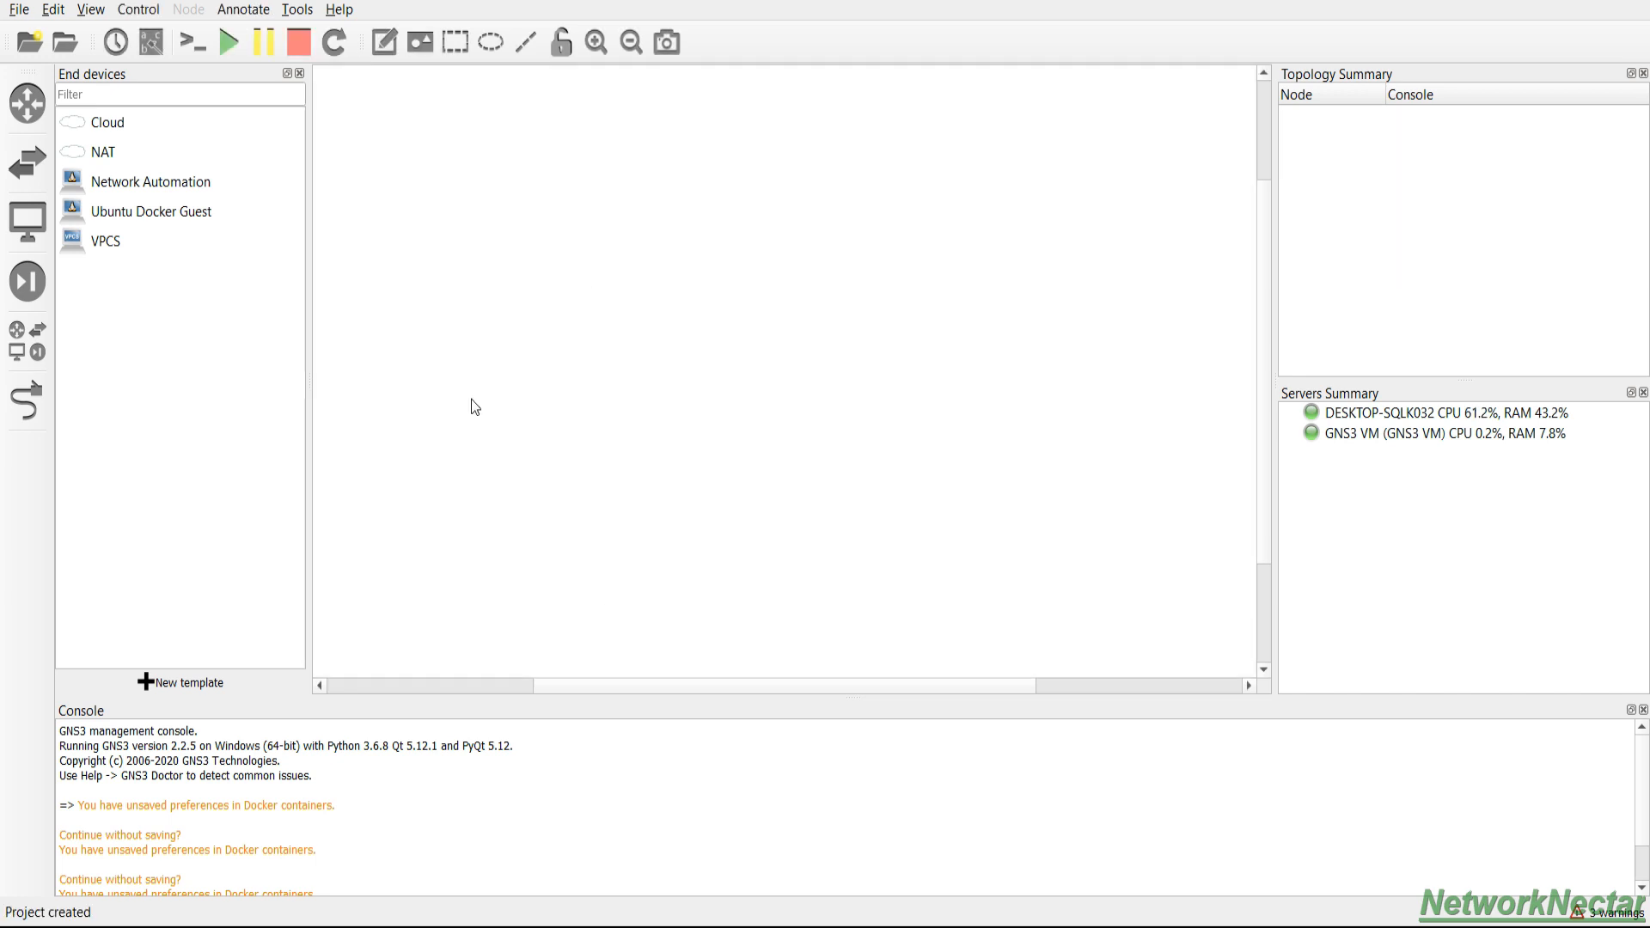
Step: Add an Ubuntu Docker Guest node to the workspace and position it in the upper part of the topology
{"action": "left_click", "coordinate": [100, 240]}
{"action": "left_click", "coordinate": [110, 215]}
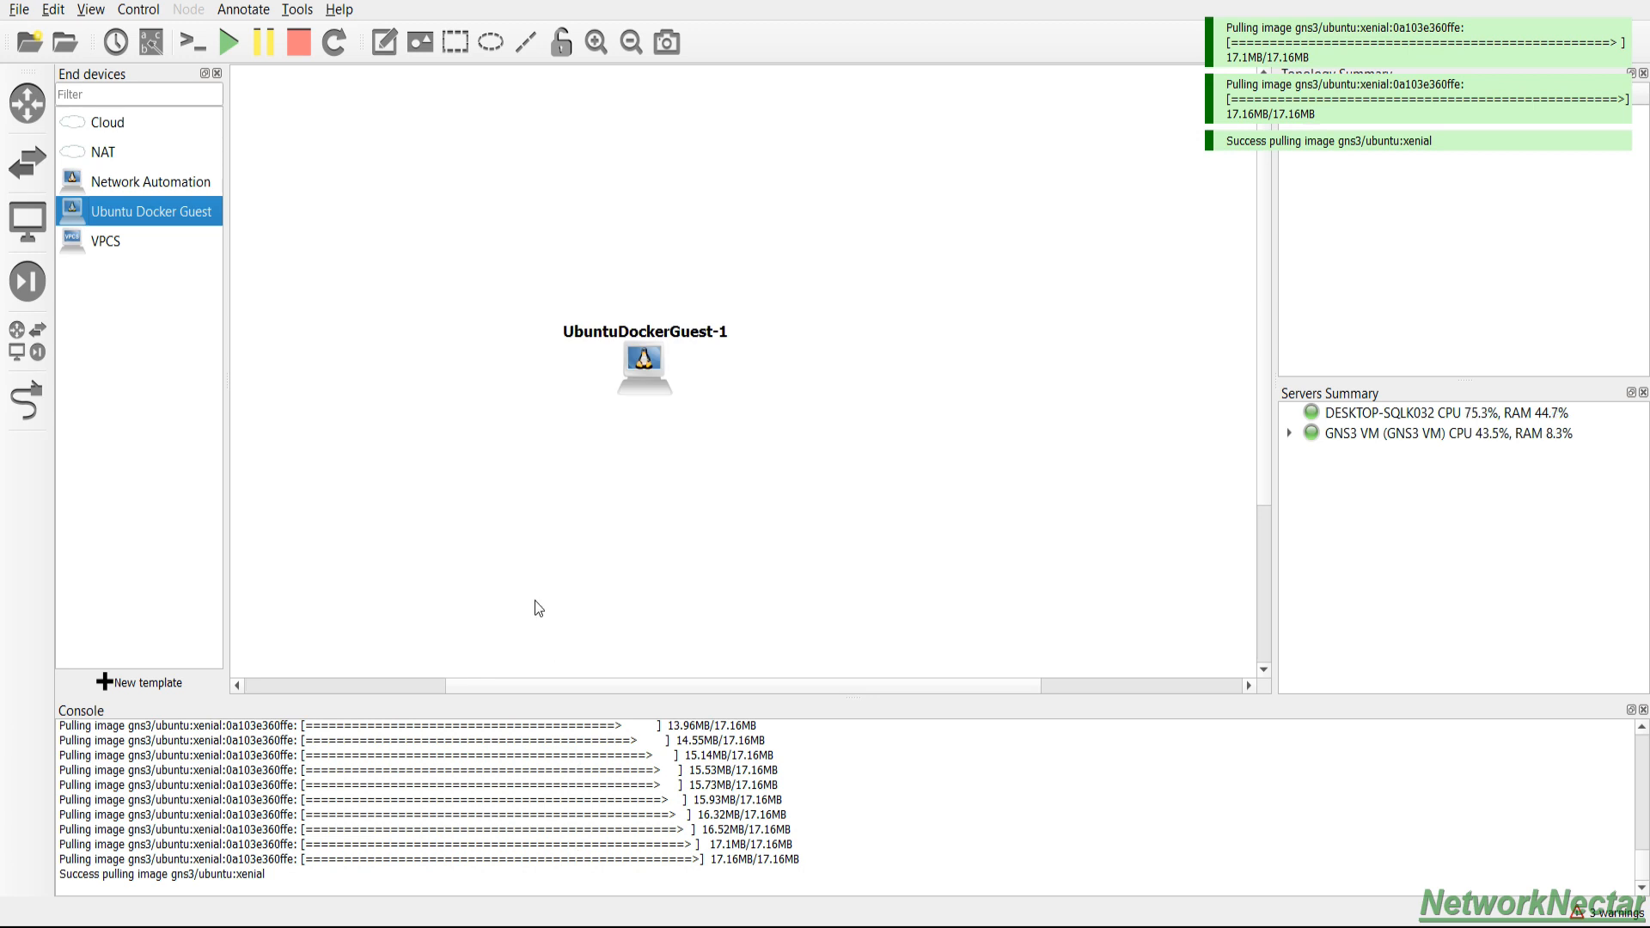
{"action": "left_click_drag", "start_coordinate": [643, 393], "coordinate": [533, 281]}
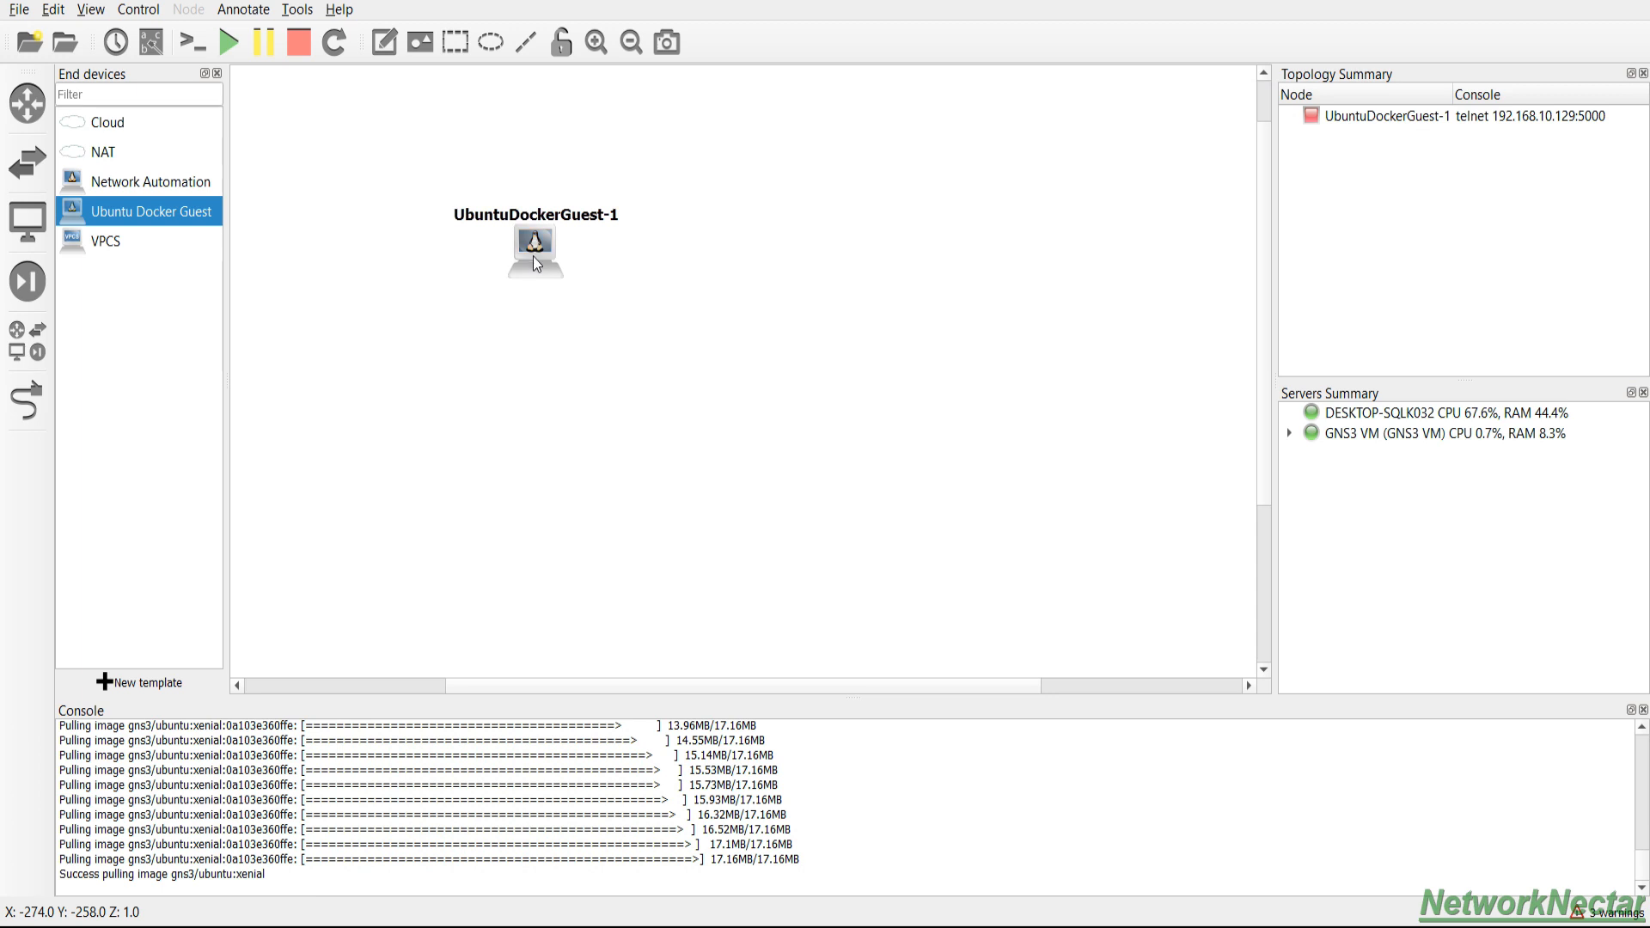
Step: Add a NAT node below and to the right of the Ubuntu node, hosted on the DESKTOP-SQLK032 server
{"action": "left_click", "coordinate": [27, 341]}
{"action": "left_click_drag", "start_coordinate": [105, 482], "coordinate": [736, 508]}
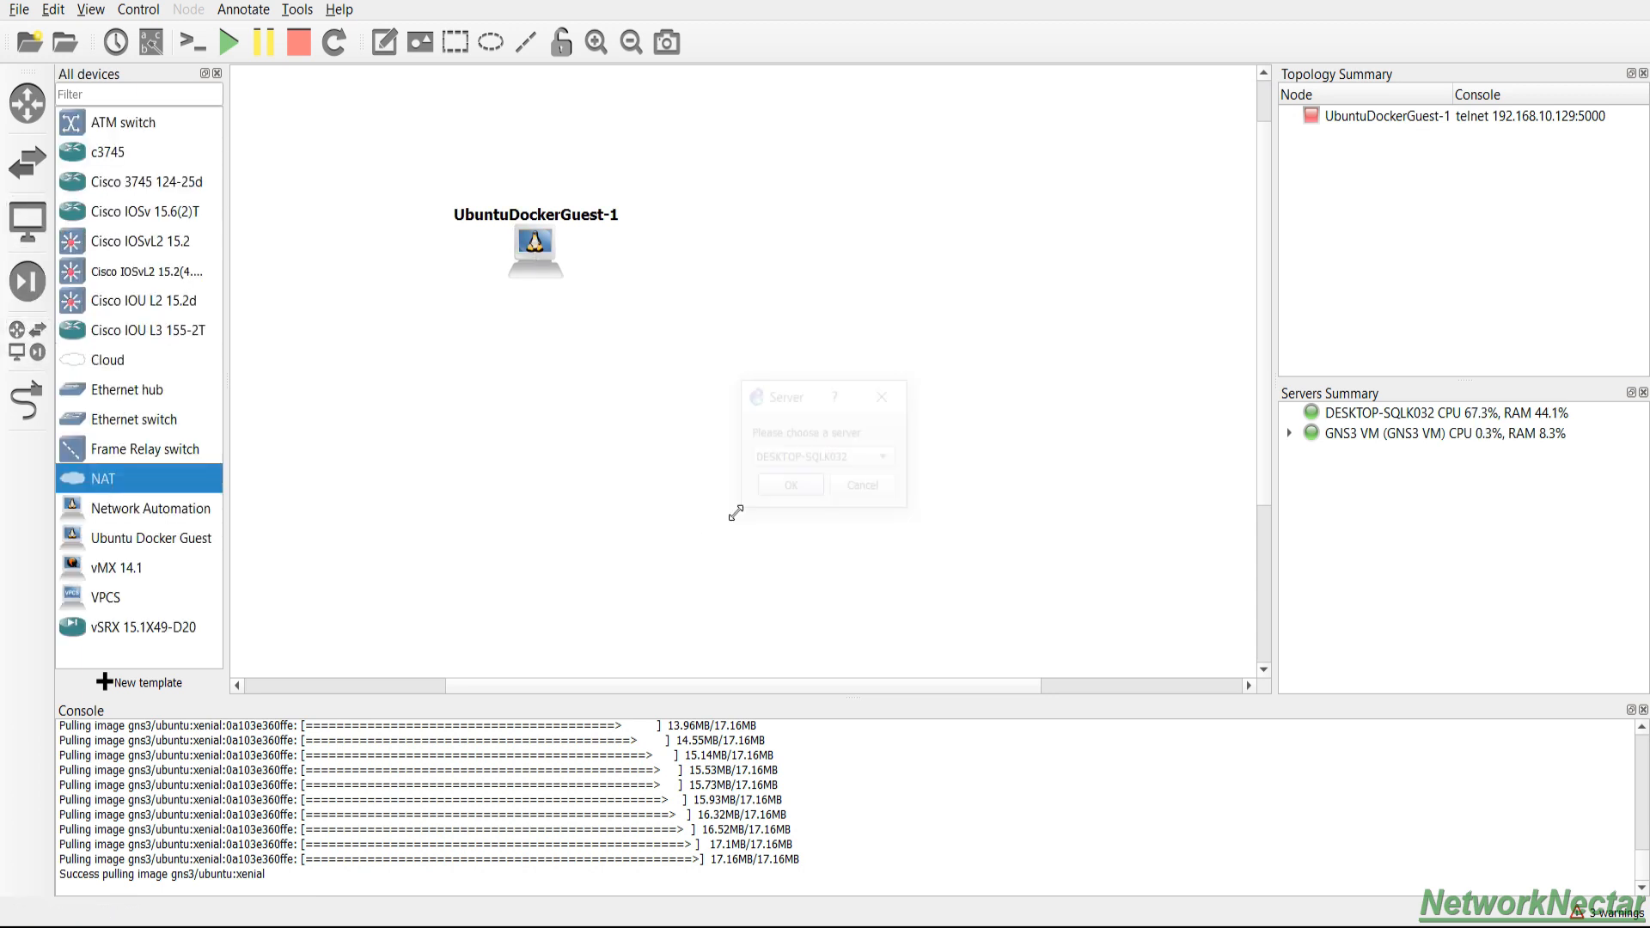
{"action": "left_click", "coordinate": [807, 486]}
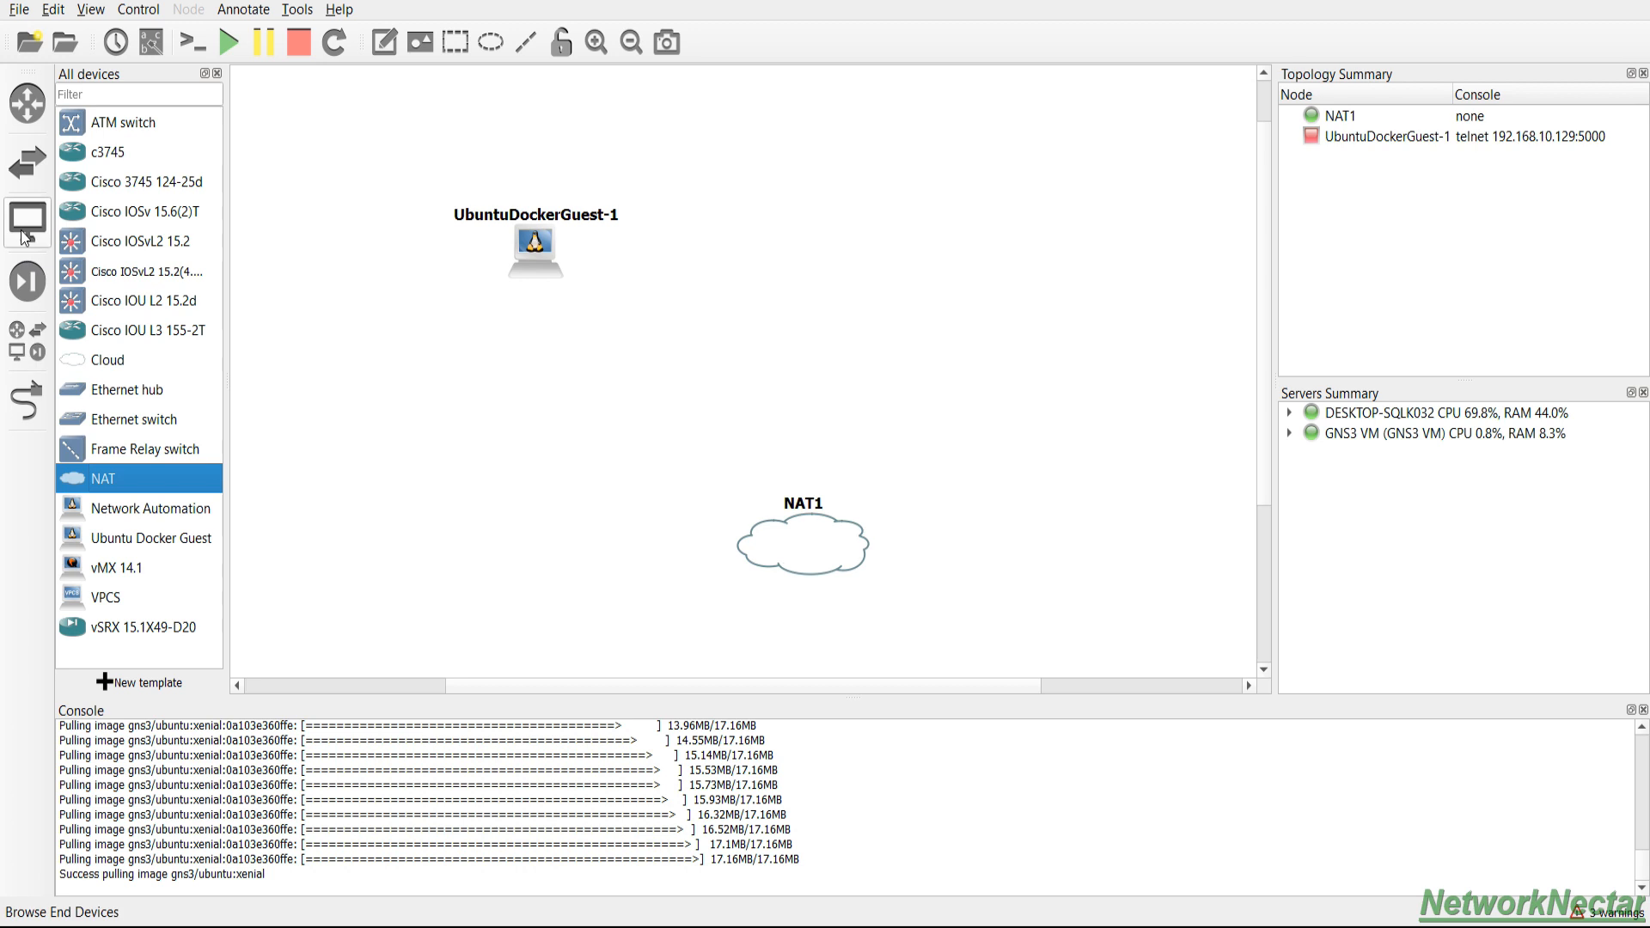
Step: Add an Ethernet switch to the workspace between the Ubuntu node and the NAT cloud
{"action": "left_click", "coordinate": [25, 234]}
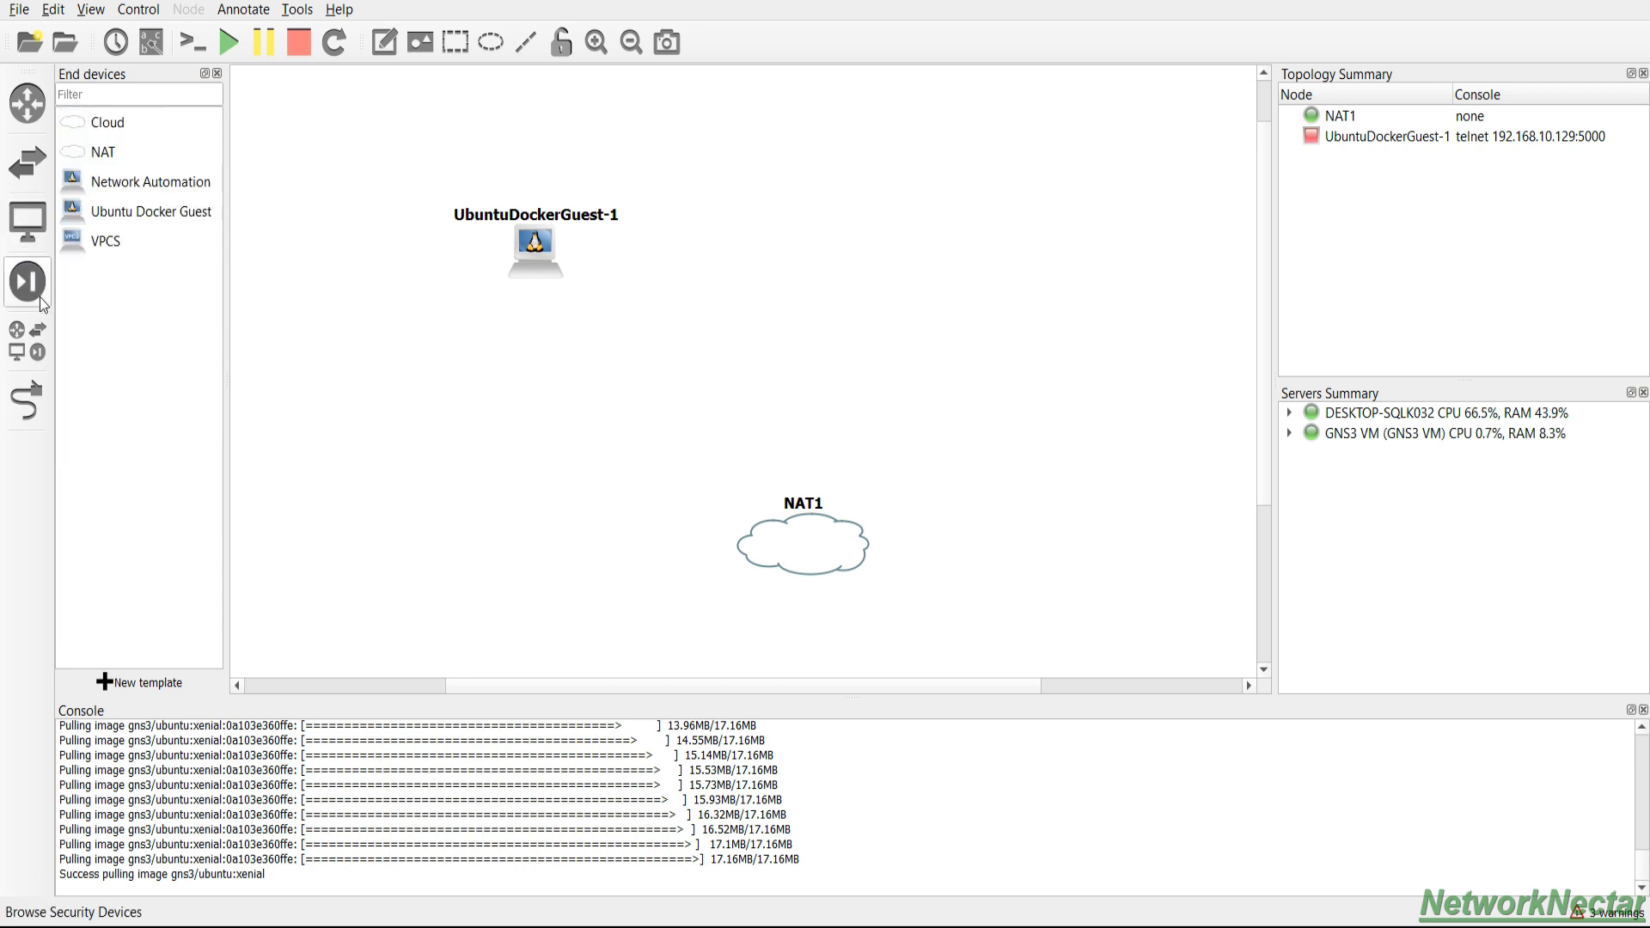
{"action": "left_click", "coordinate": [39, 296]}
{"action": "left_click", "coordinate": [28, 161]}
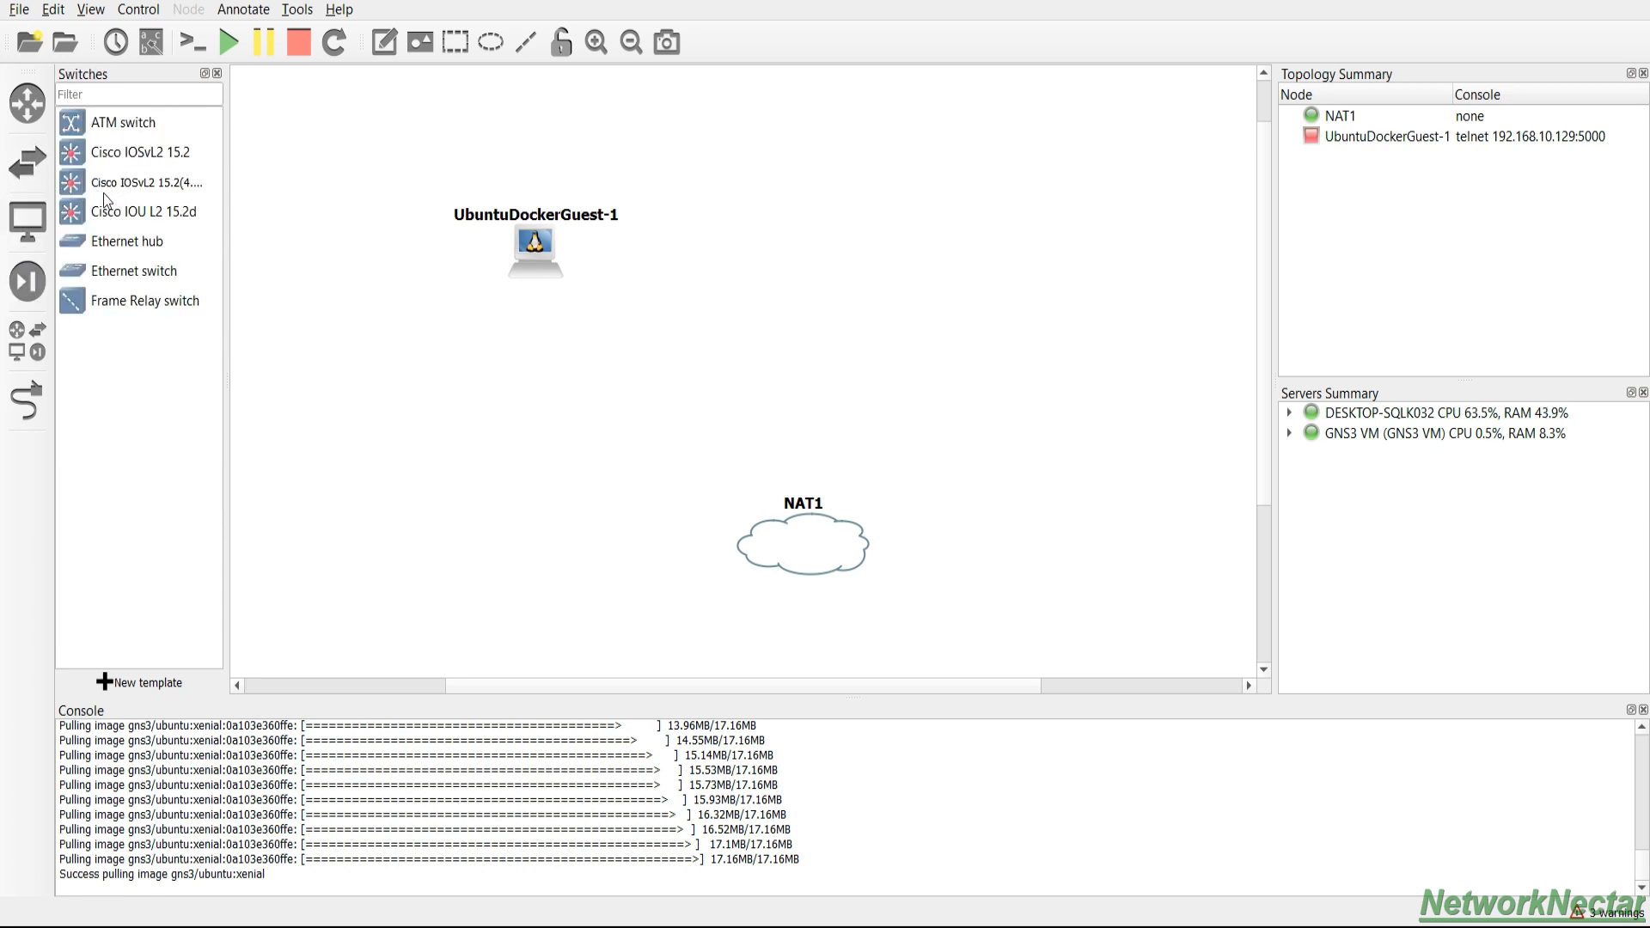
{"action": "left_click_drag", "start_coordinate": [125, 272], "coordinate": [715, 326]}
{"action": "left_click", "coordinate": [563, 333]}
{"action": "left_click", "coordinate": [534, 245]}
{"action": "left_click", "coordinate": [712, 384]}
{"action": "left_click", "coordinate": [709, 408]}
{"action": "left_click", "coordinate": [701, 418]}
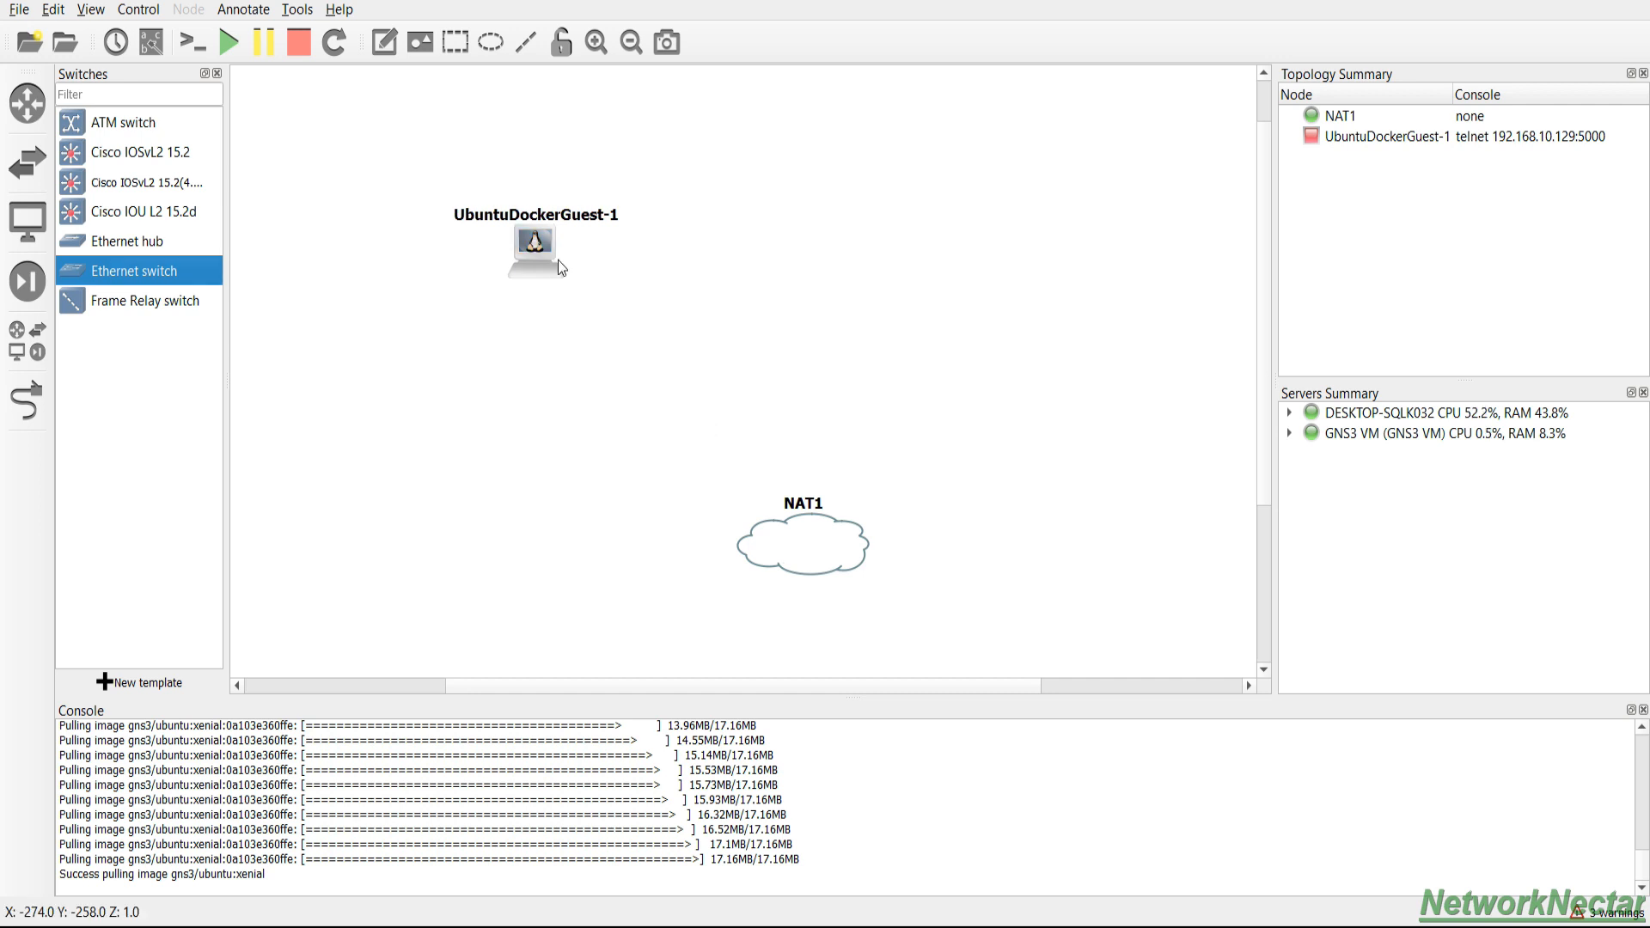
Step: Enable DHCP on UbuntuDockerGuest-1 by uncommenting "auto eth0" and "iface eth0 inet dhcp" in its network configuration, and save the settings
{"action": "right_click", "coordinate": [532, 247]}
{"action": "left_click", "coordinate": [579, 267]}
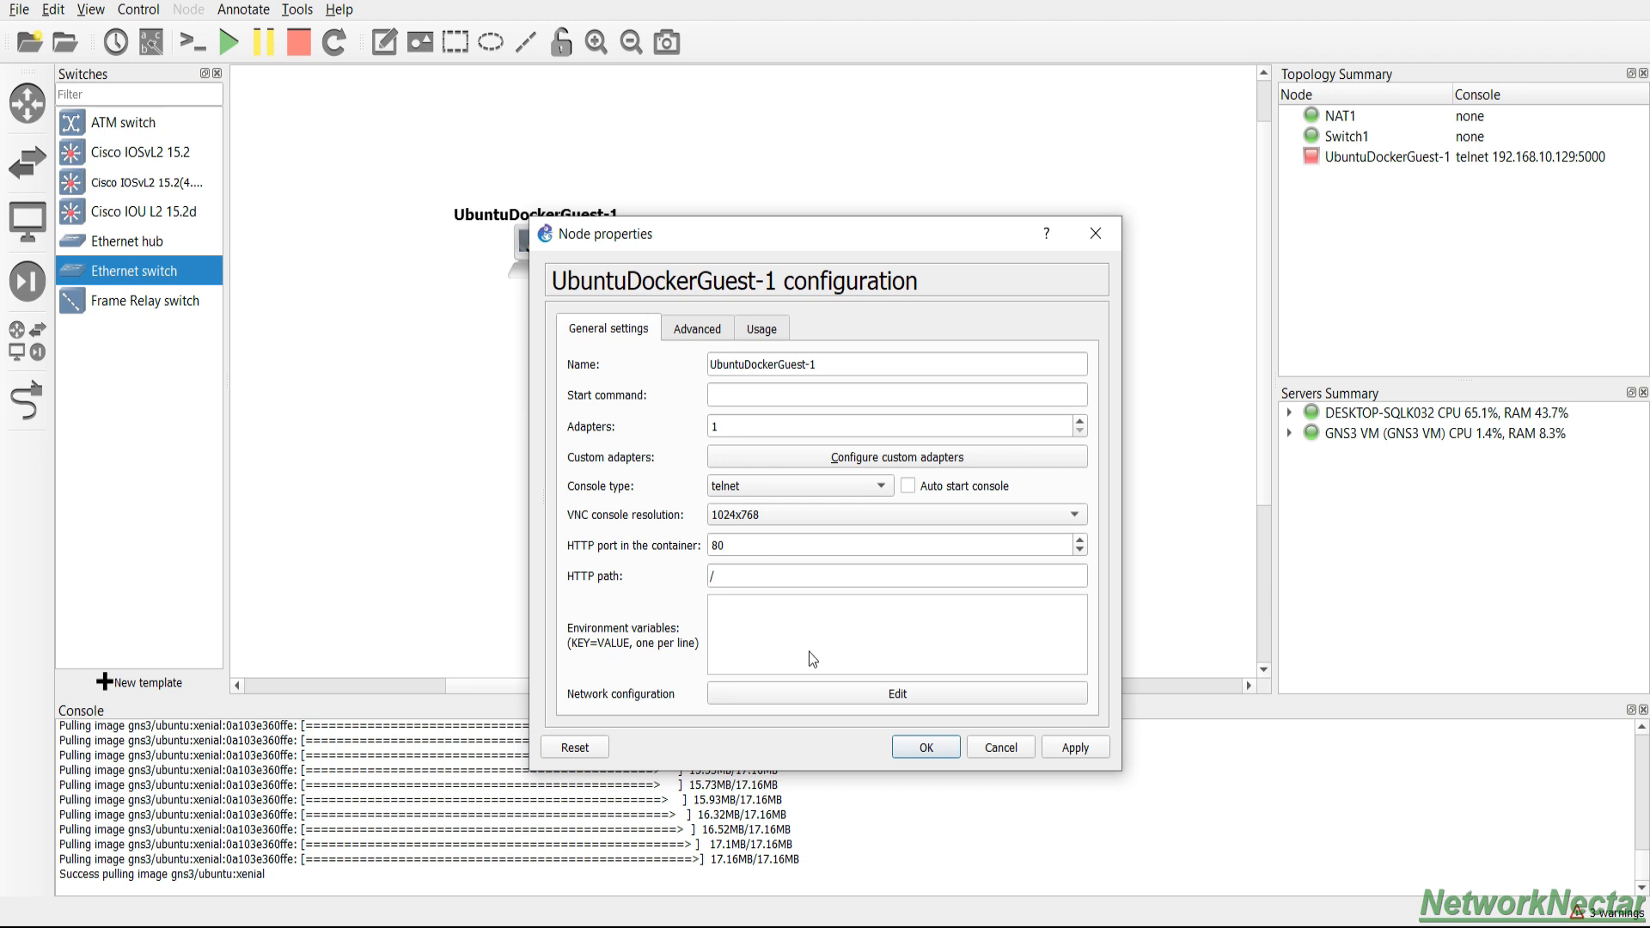
{"action": "left_click", "coordinate": [844, 691]}
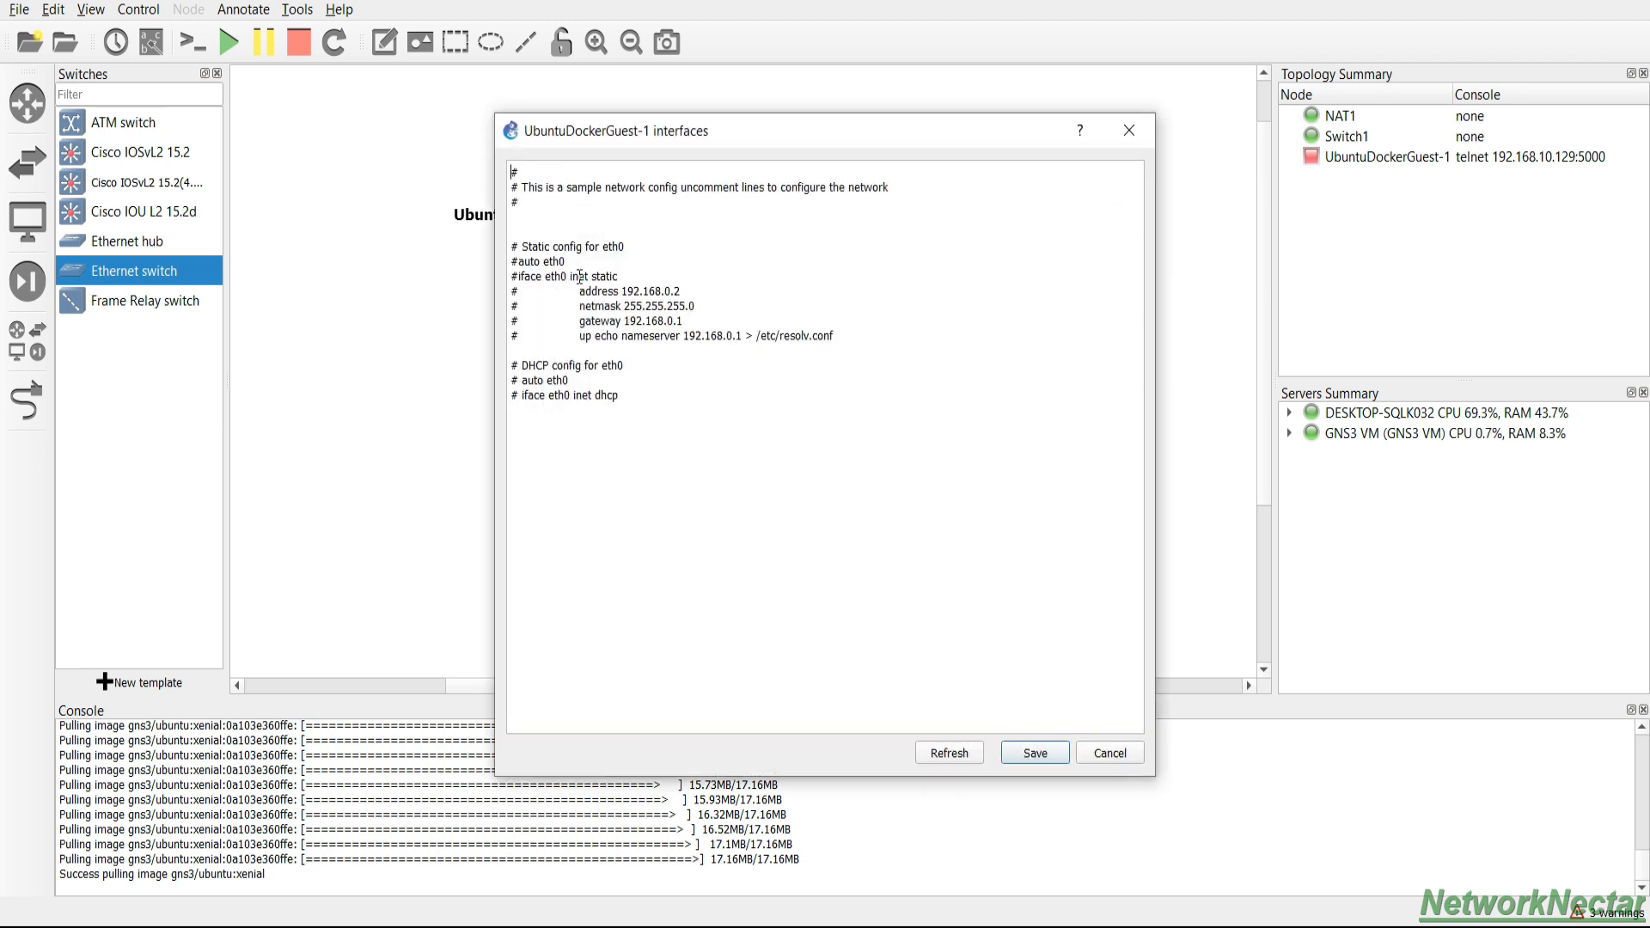
{"action": "left_click_drag", "start_coordinate": [838, 337], "coordinate": [499, 246]}
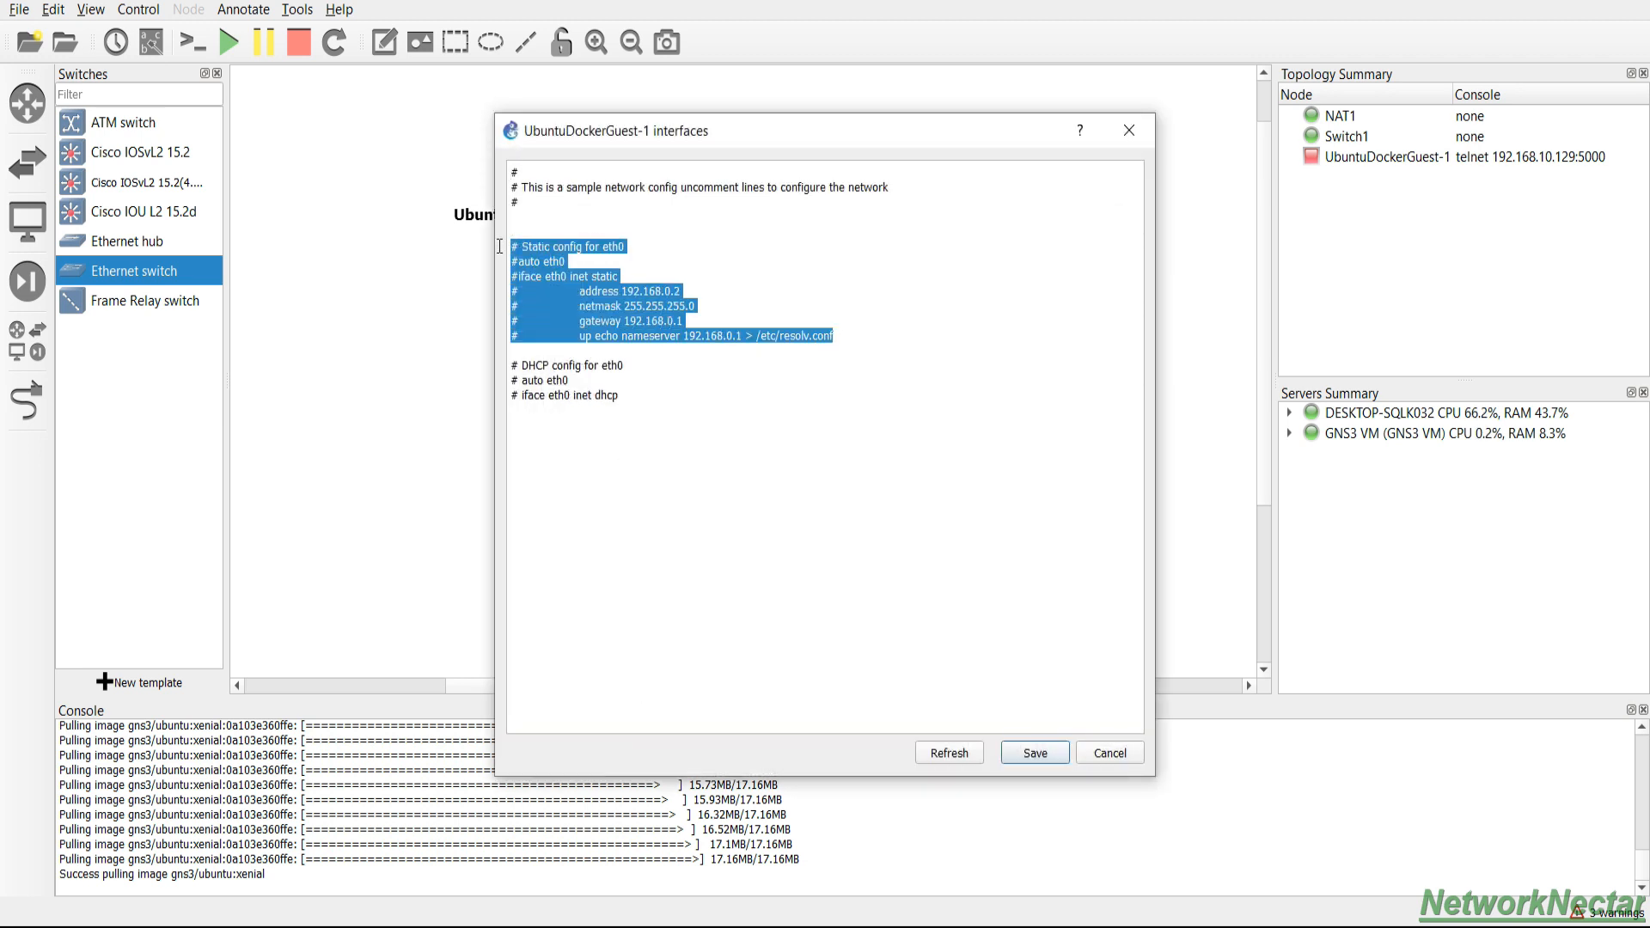
{"action": "left_click_drag", "start_coordinate": [653, 396], "coordinate": [499, 359]}
{"action": "left_click", "coordinate": [524, 379]}
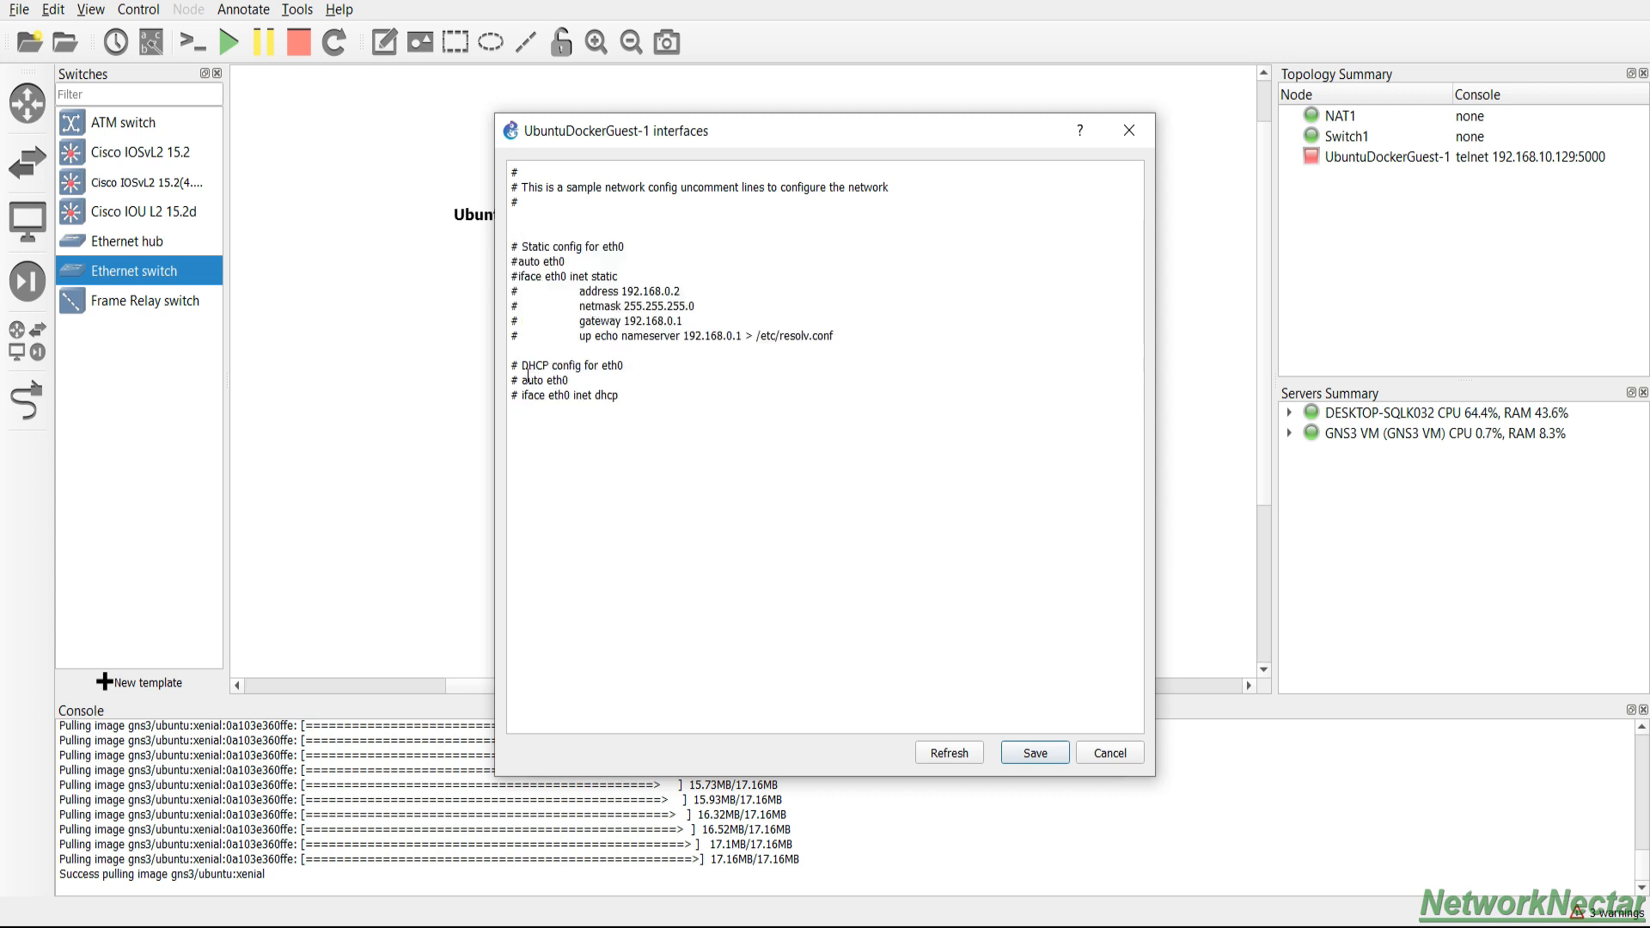
{"action": "key", "text": "BackSpace"}
{"action": "key", "text": "BackSpace"}
{"action": "key", "text": "BackSpace"}
{"action": "key", "text": "BackSpace"}
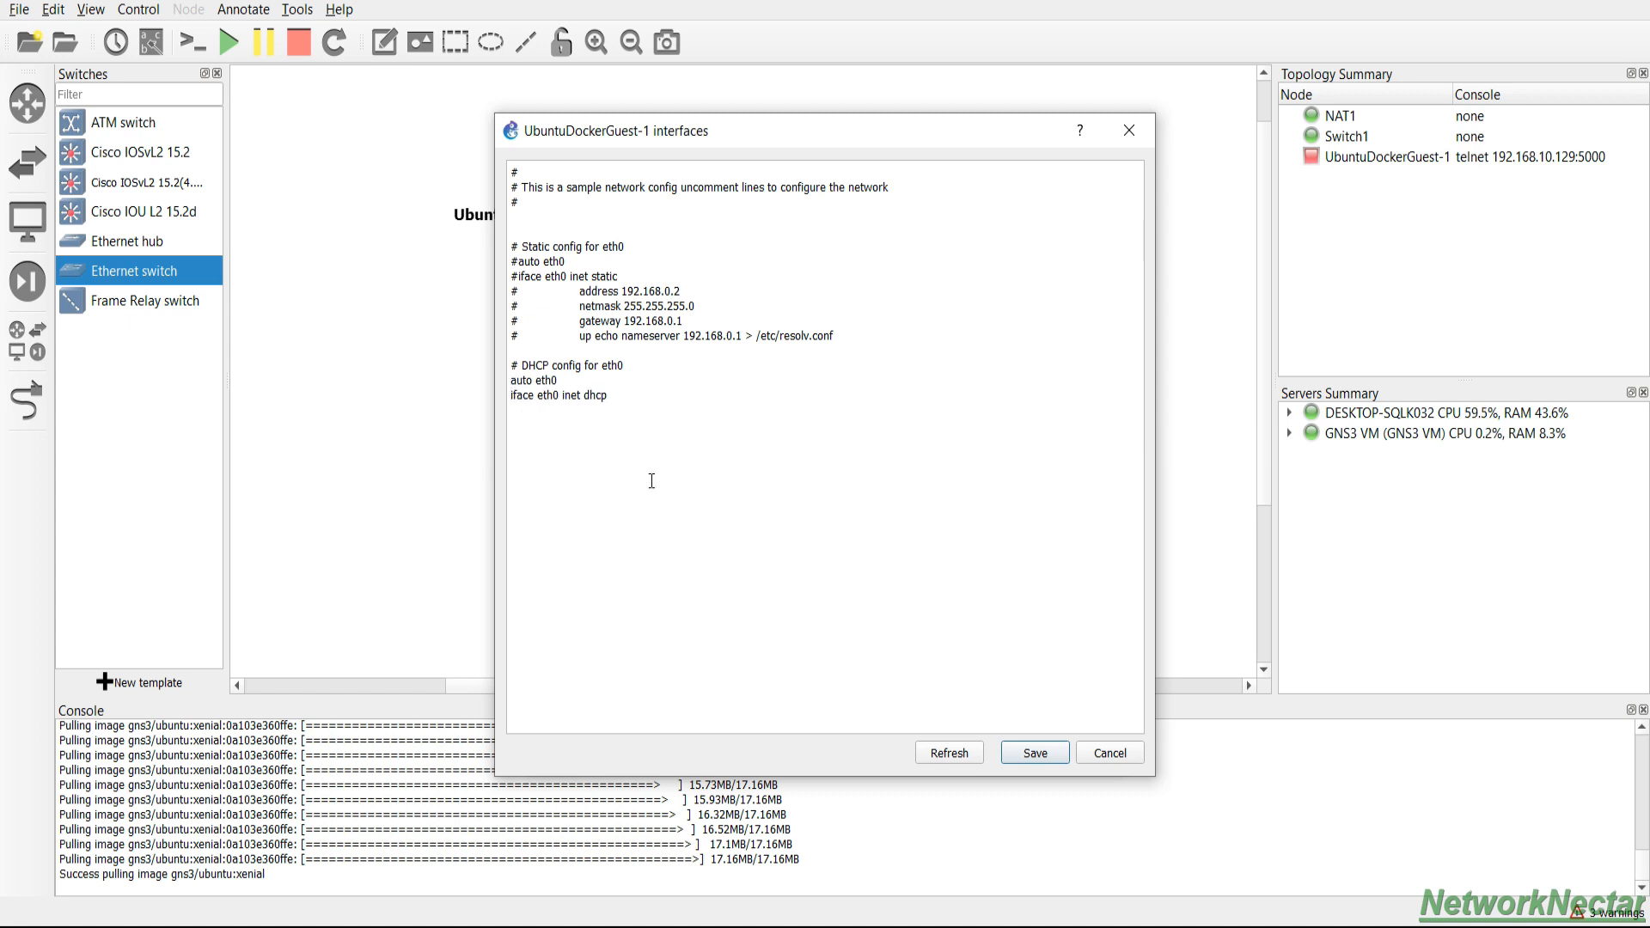
{"action": "left_click", "coordinate": [1028, 760]}
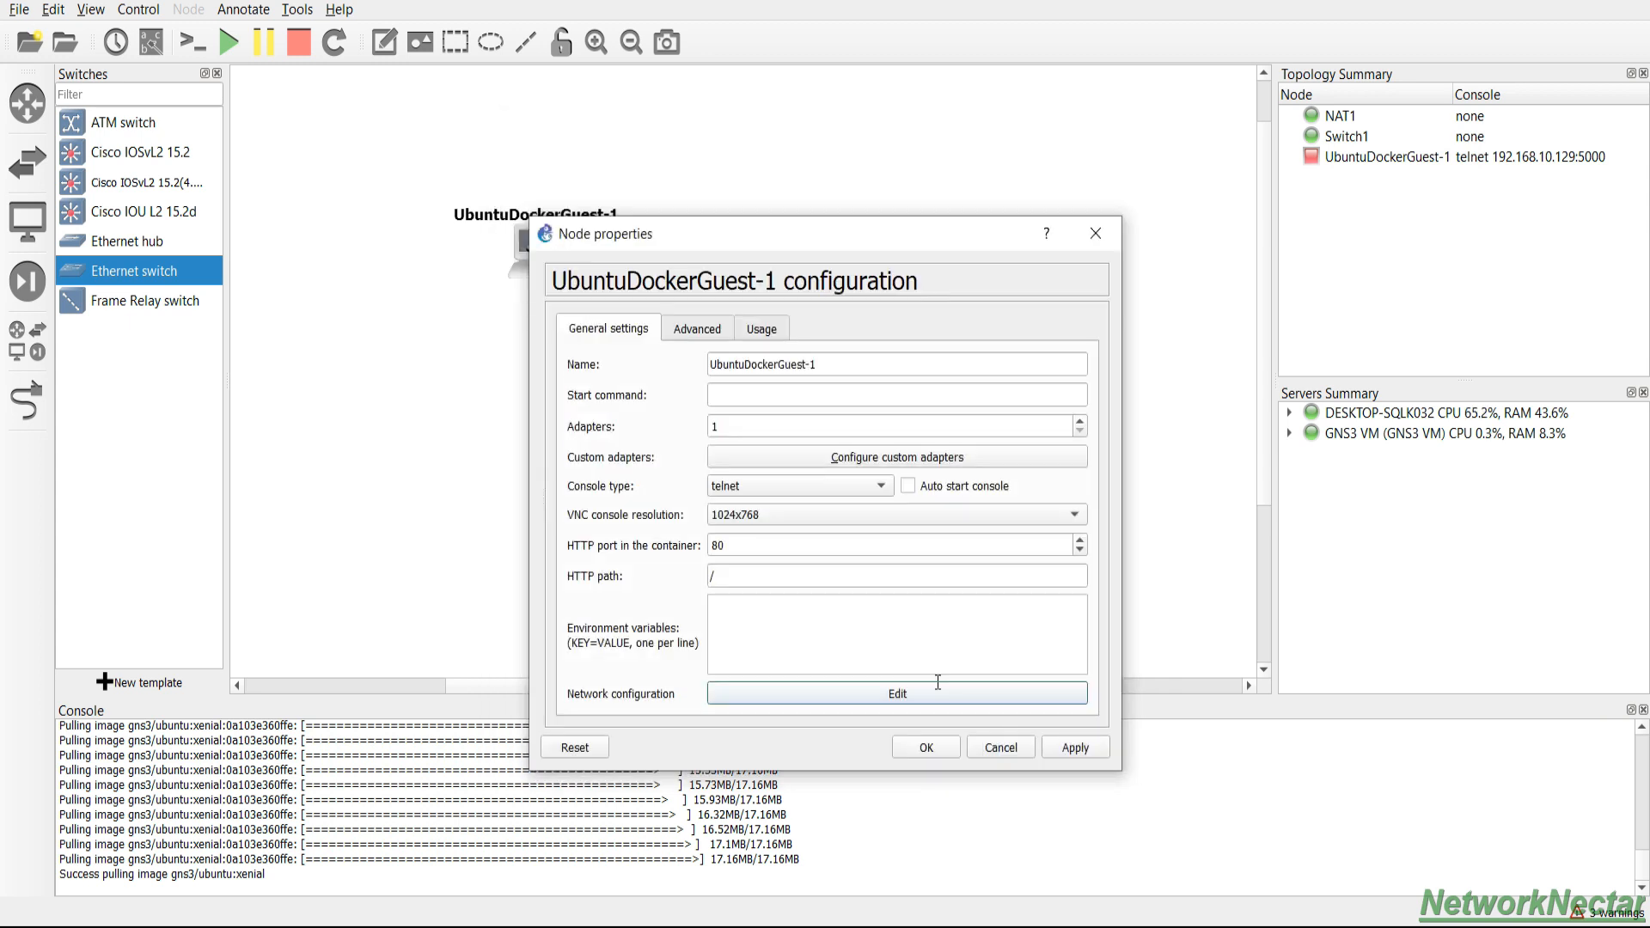
{"action": "left_click", "coordinate": [934, 743]}
Step: Connect UbuntuDockerGuest-1 to Switch1 with a link
{"action": "right_click", "coordinate": [537, 238]}
{"action": "left_click", "coordinate": [491, 373]}
{"action": "left_click", "coordinate": [27, 400]}
{"action": "left_click", "coordinate": [534, 251]}
{"action": "left_click", "coordinate": [563, 264]}
{"action": "left_click", "coordinate": [726, 397]}
{"action": "left_click", "coordinate": [781, 420]}
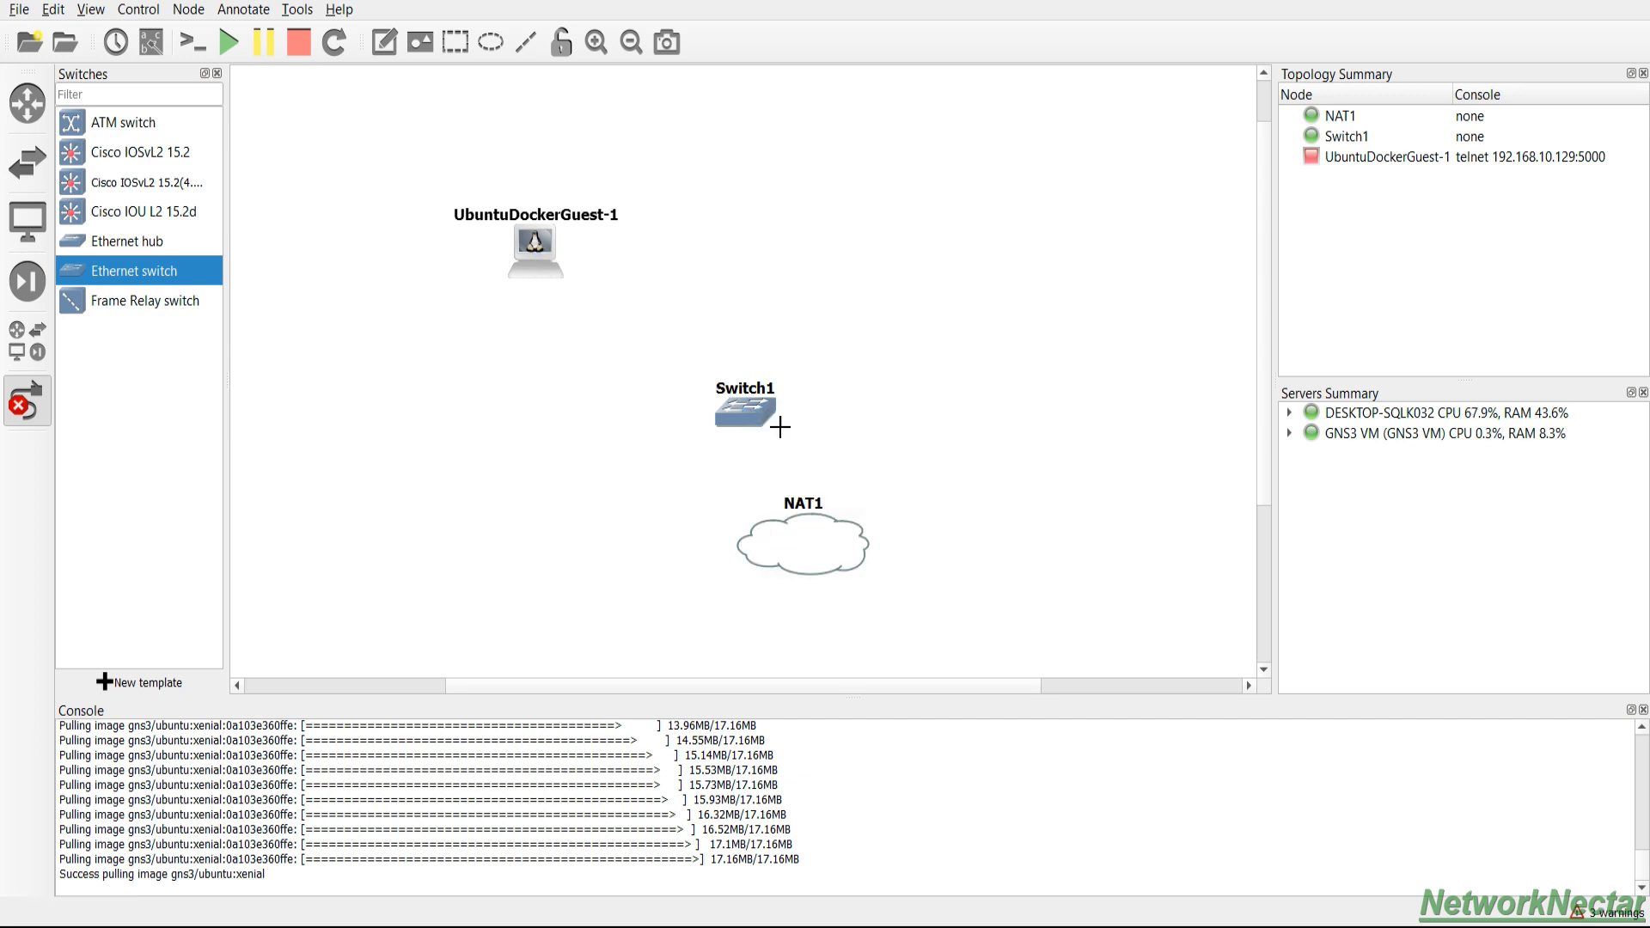
Step: Connect Switch1 to the NAT1 cloud with a link
{"action": "left_click", "coordinate": [764, 418]}
{"action": "left_click", "coordinate": [793, 451]}
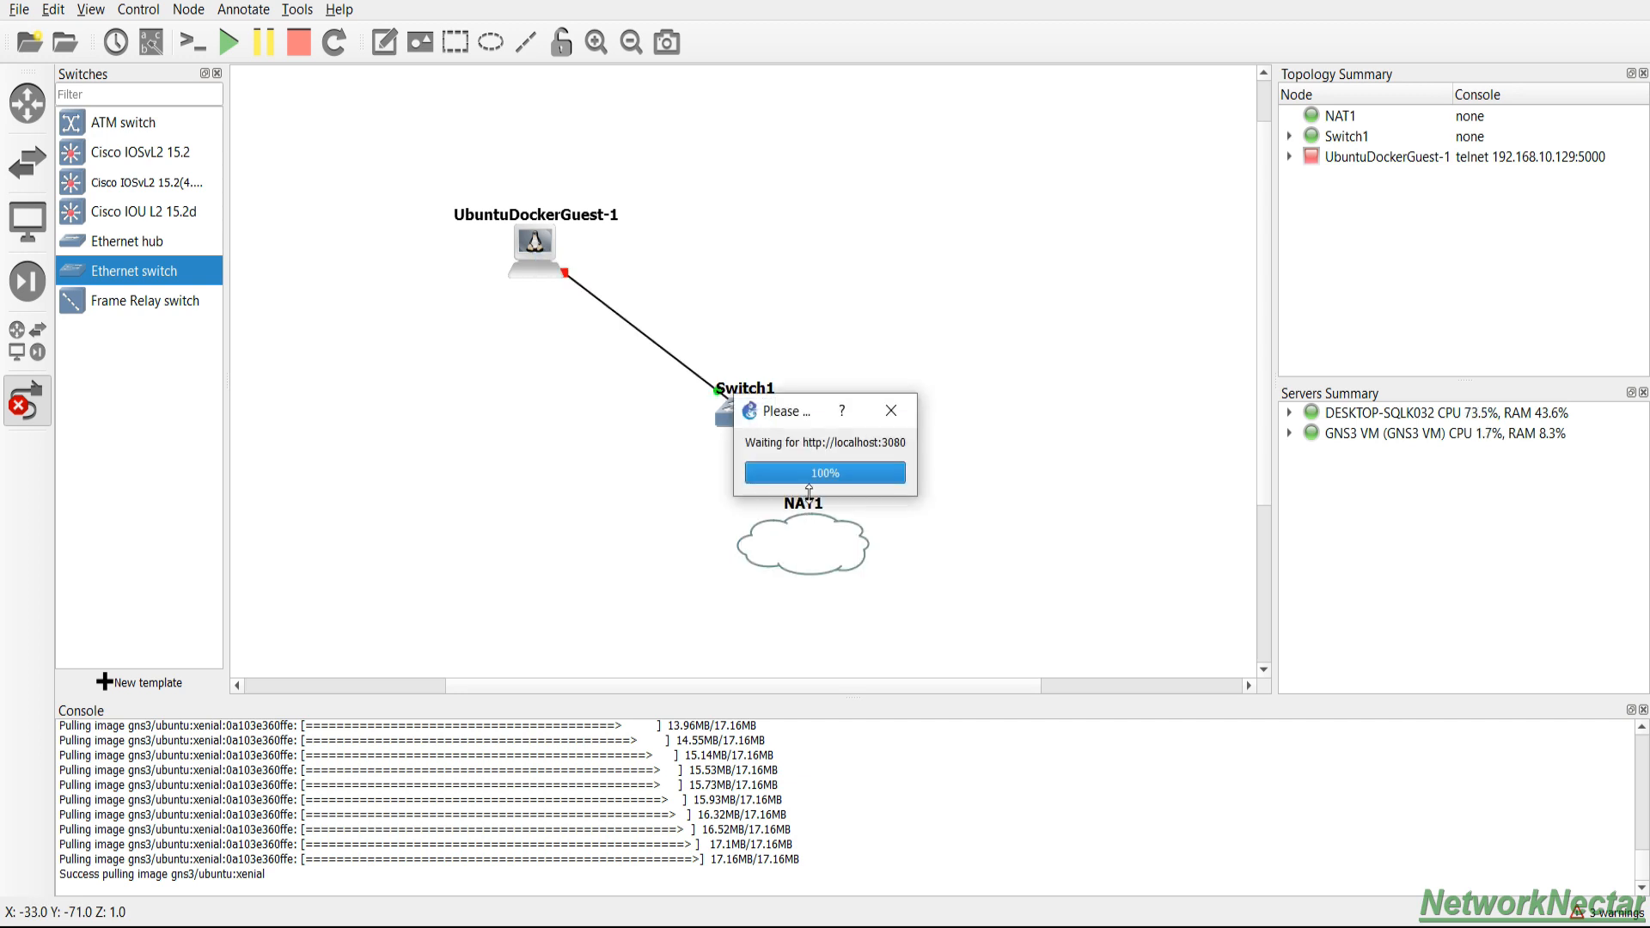
{"action": "left_click", "coordinate": [761, 427]}
{"action": "left_click", "coordinate": [789, 454]}
{"action": "left_click", "coordinate": [799, 533]}
{"action": "left_click", "coordinate": [829, 548]}
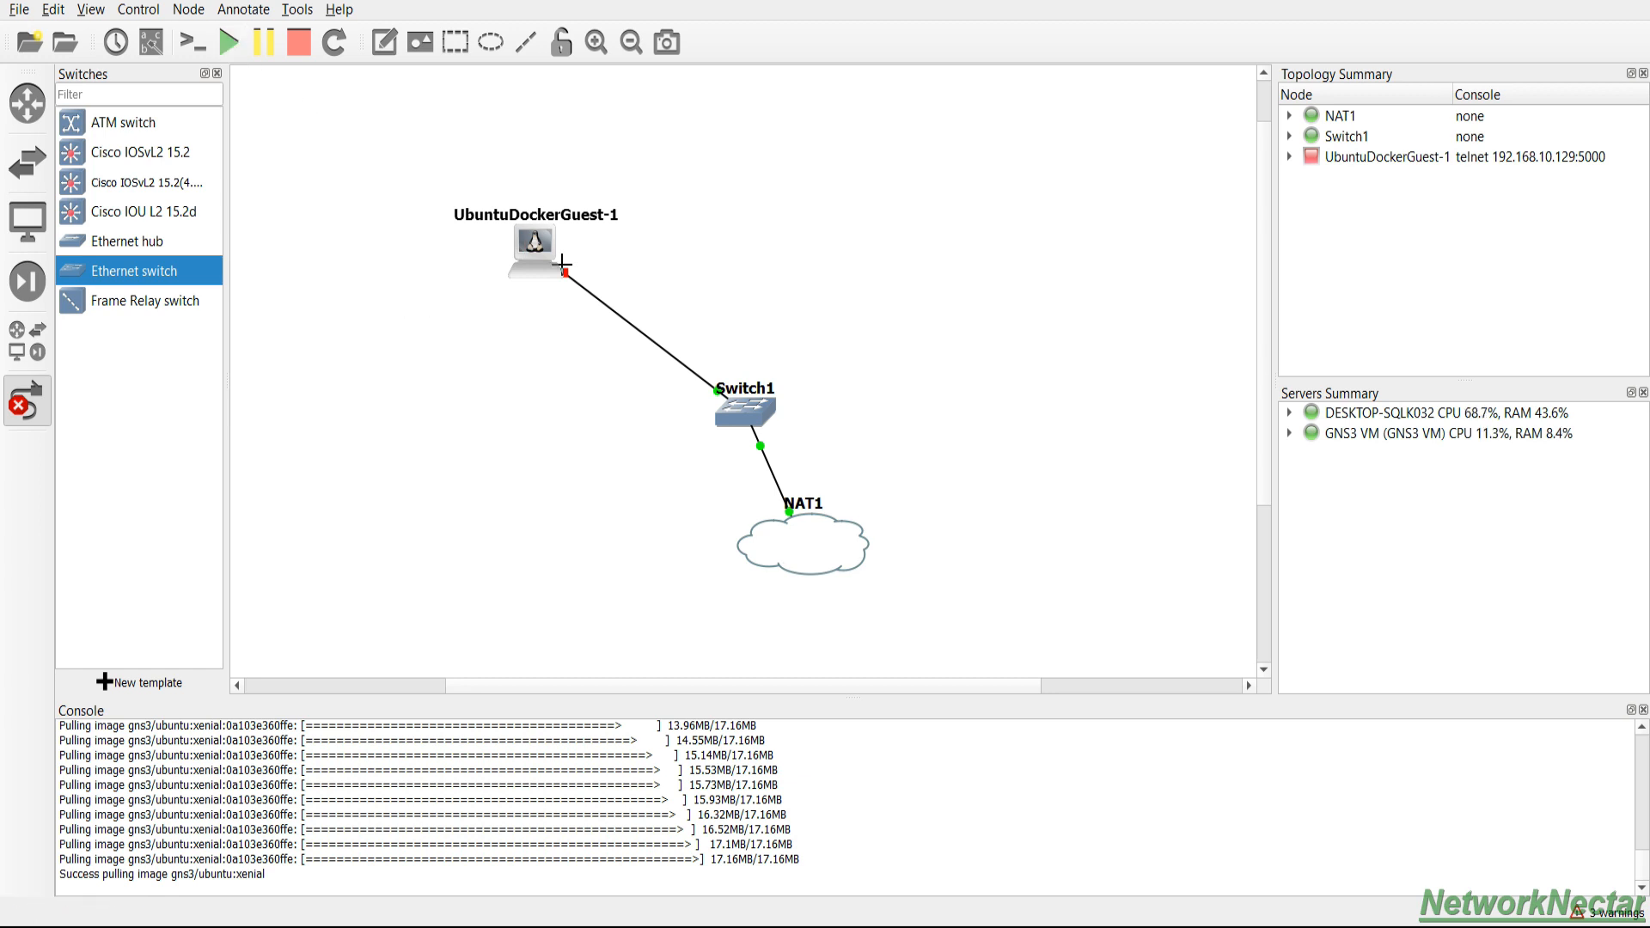
Step: Stop adding links, move UbuntuDockerGuest-1 roughly level with Switch1, and open its console
{"action": "left_click", "coordinate": [27, 401]}
{"action": "left_click_drag", "start_coordinate": [528, 257], "coordinate": [442, 408]}
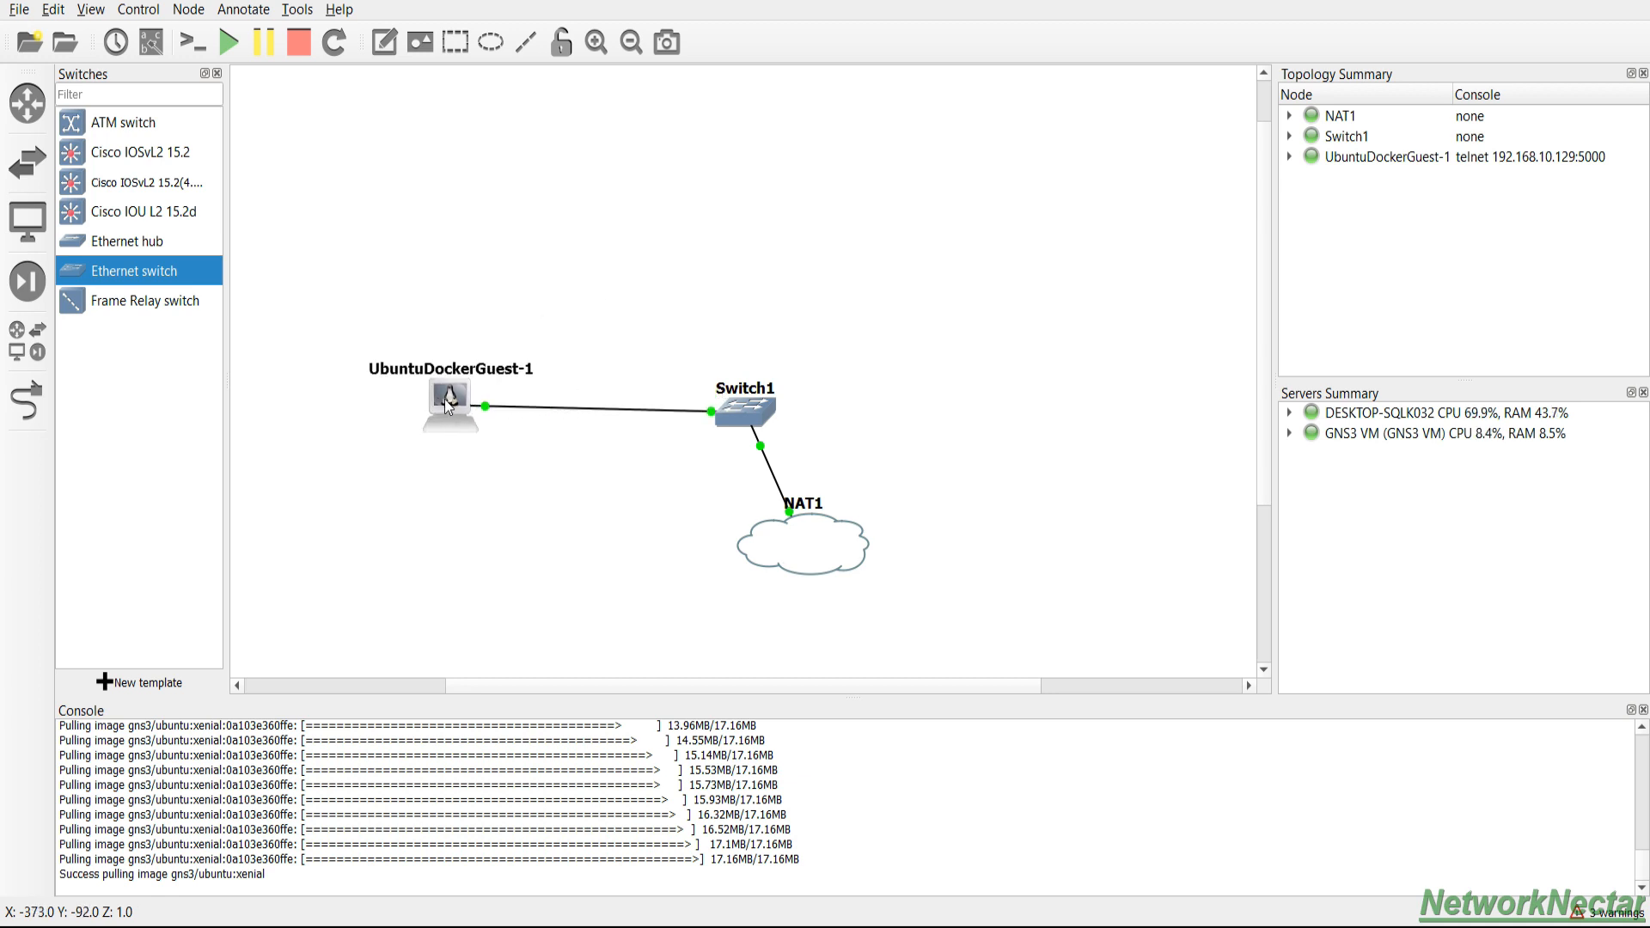
{"action": "right_click", "coordinate": [446, 407]}
{"action": "left_click", "coordinate": [490, 436]}
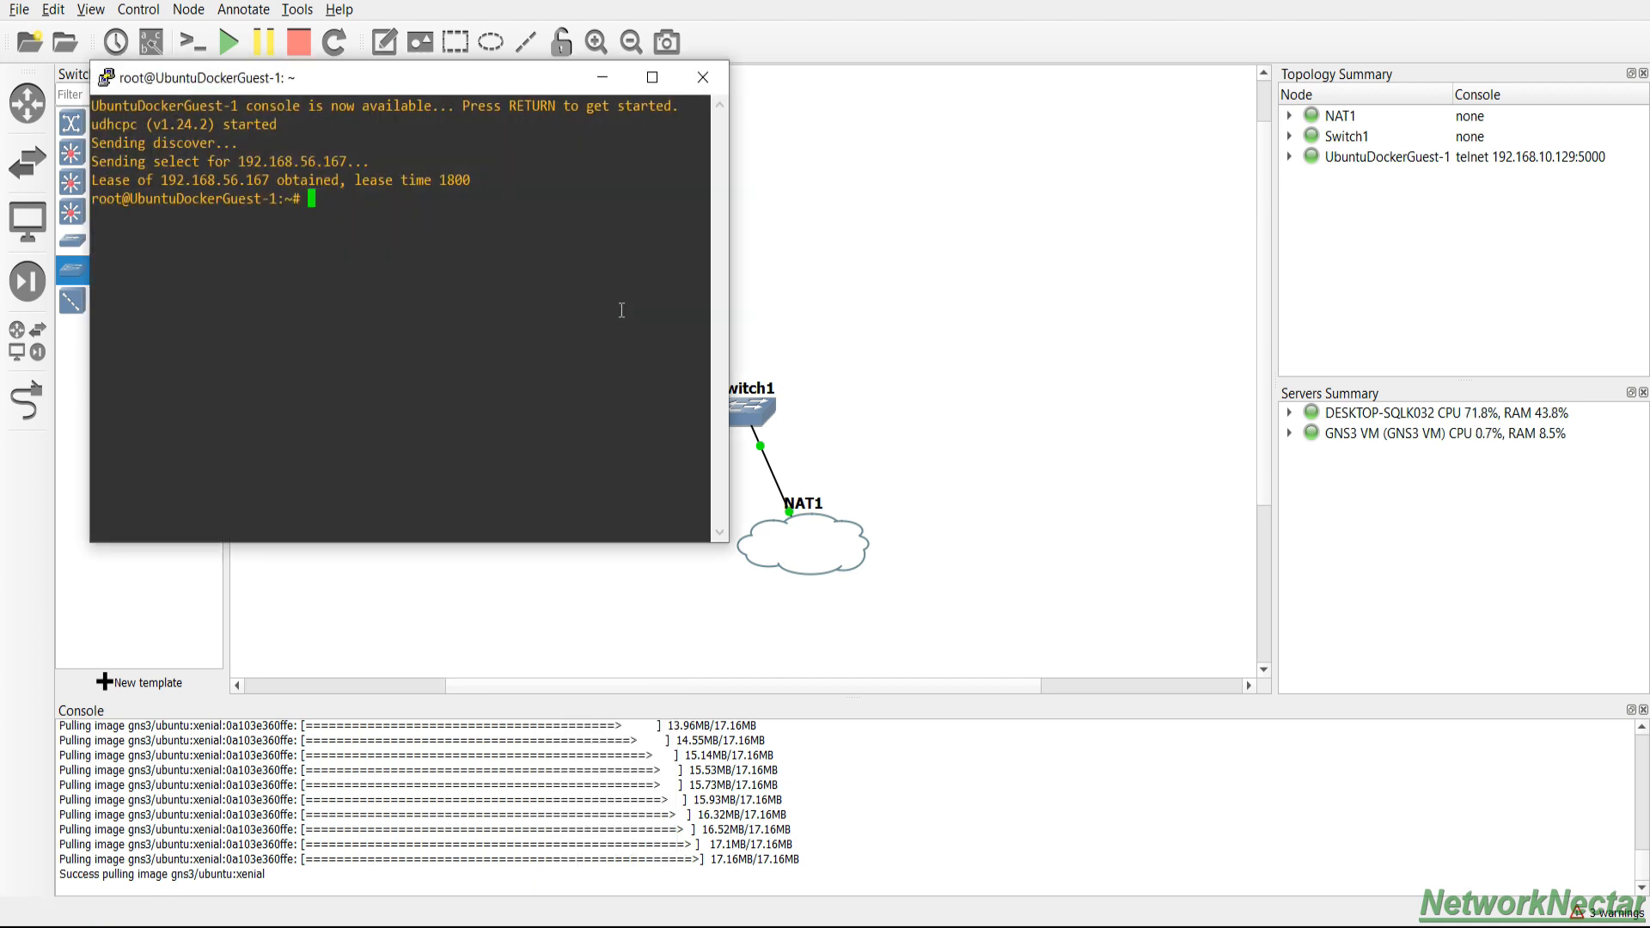
Step: Move the console window clear of the Ubuntu node and check the IP address leased through DHCP
{"action": "left_click_drag", "start_coordinate": [342, 90], "coordinate": [742, 187]}
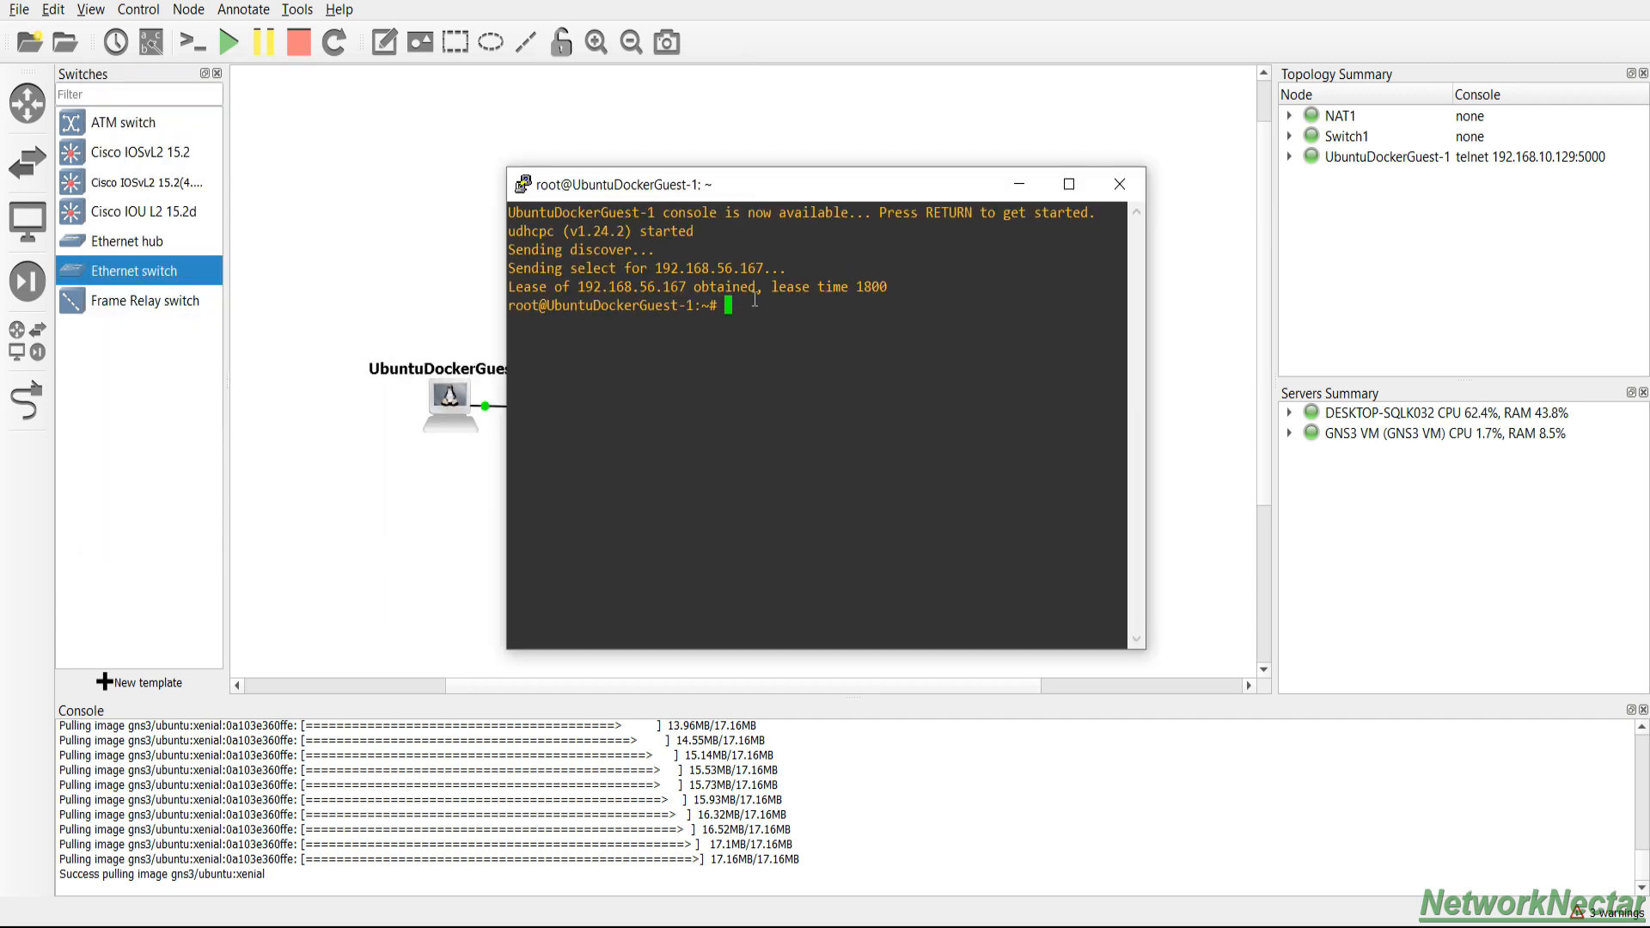
{"action": "left_click_drag", "start_coordinate": [574, 285], "coordinate": [685, 287]}
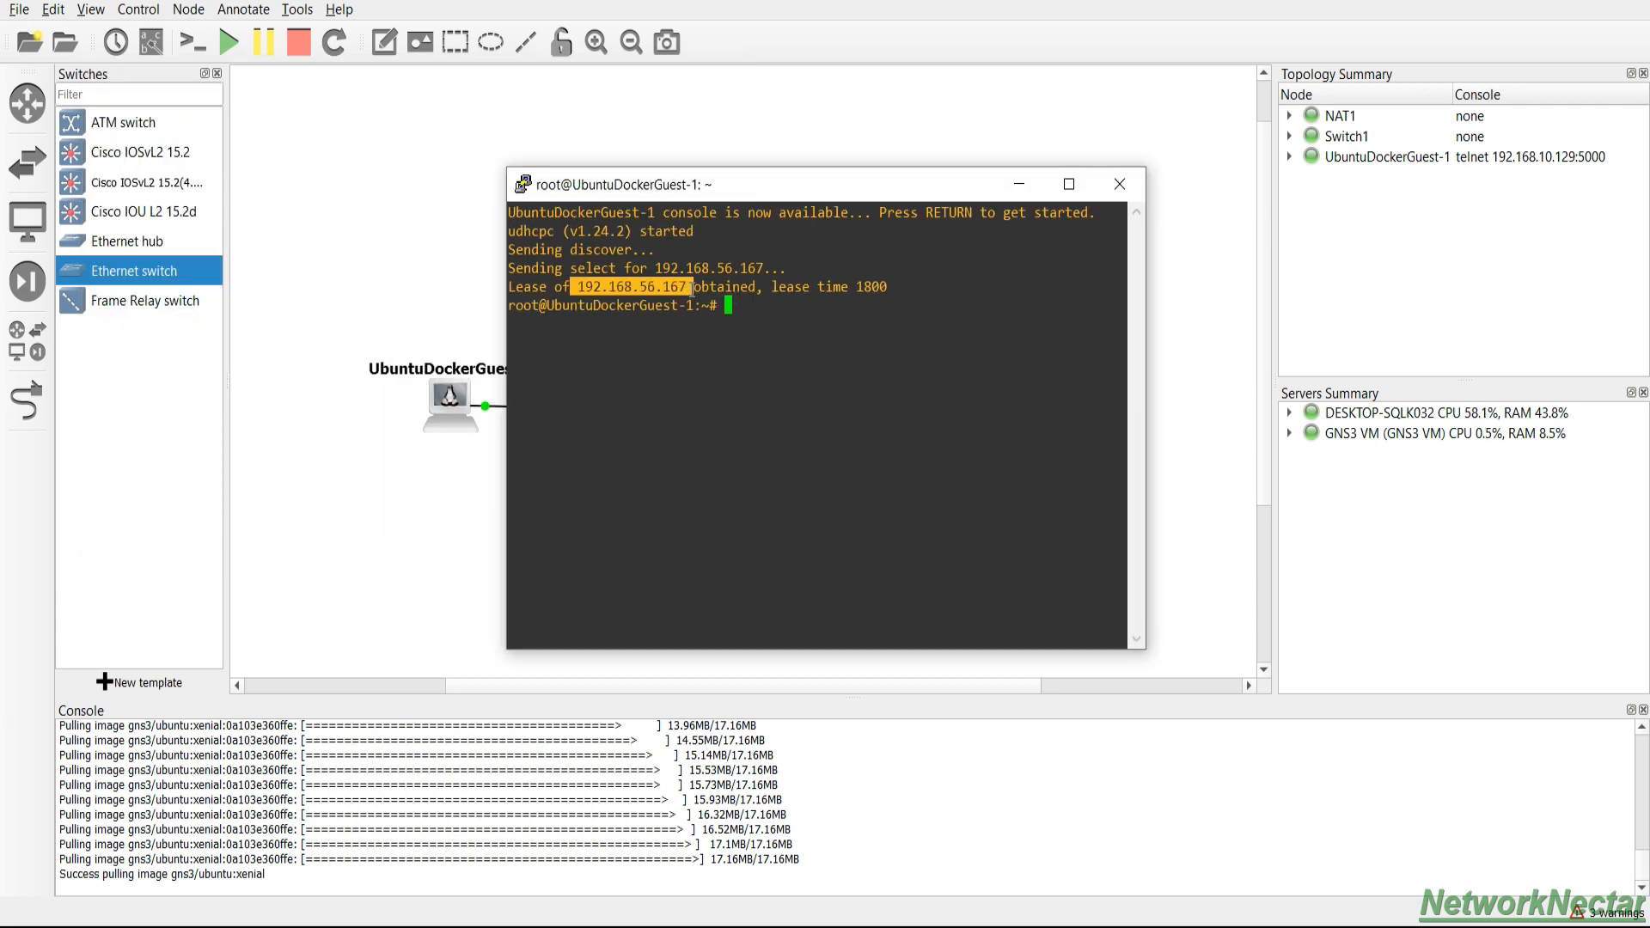
{"action": "left_click", "coordinate": [660, 287]}
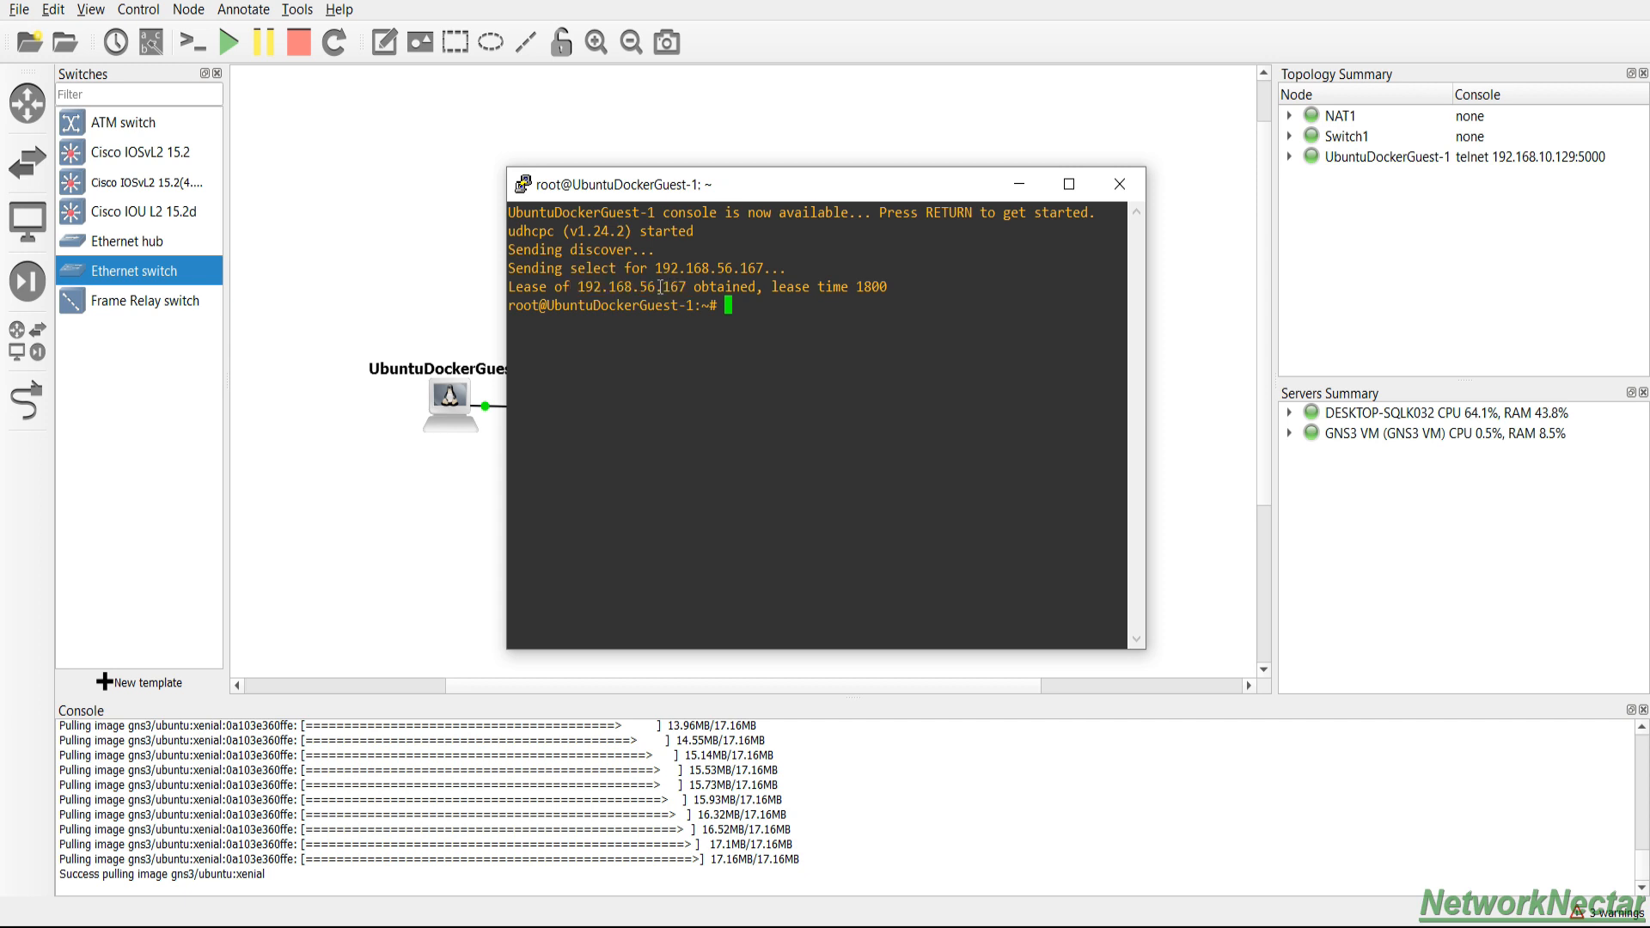
{"action": "key", "text": "Return"}
{"action": "type", "text": "ping"}
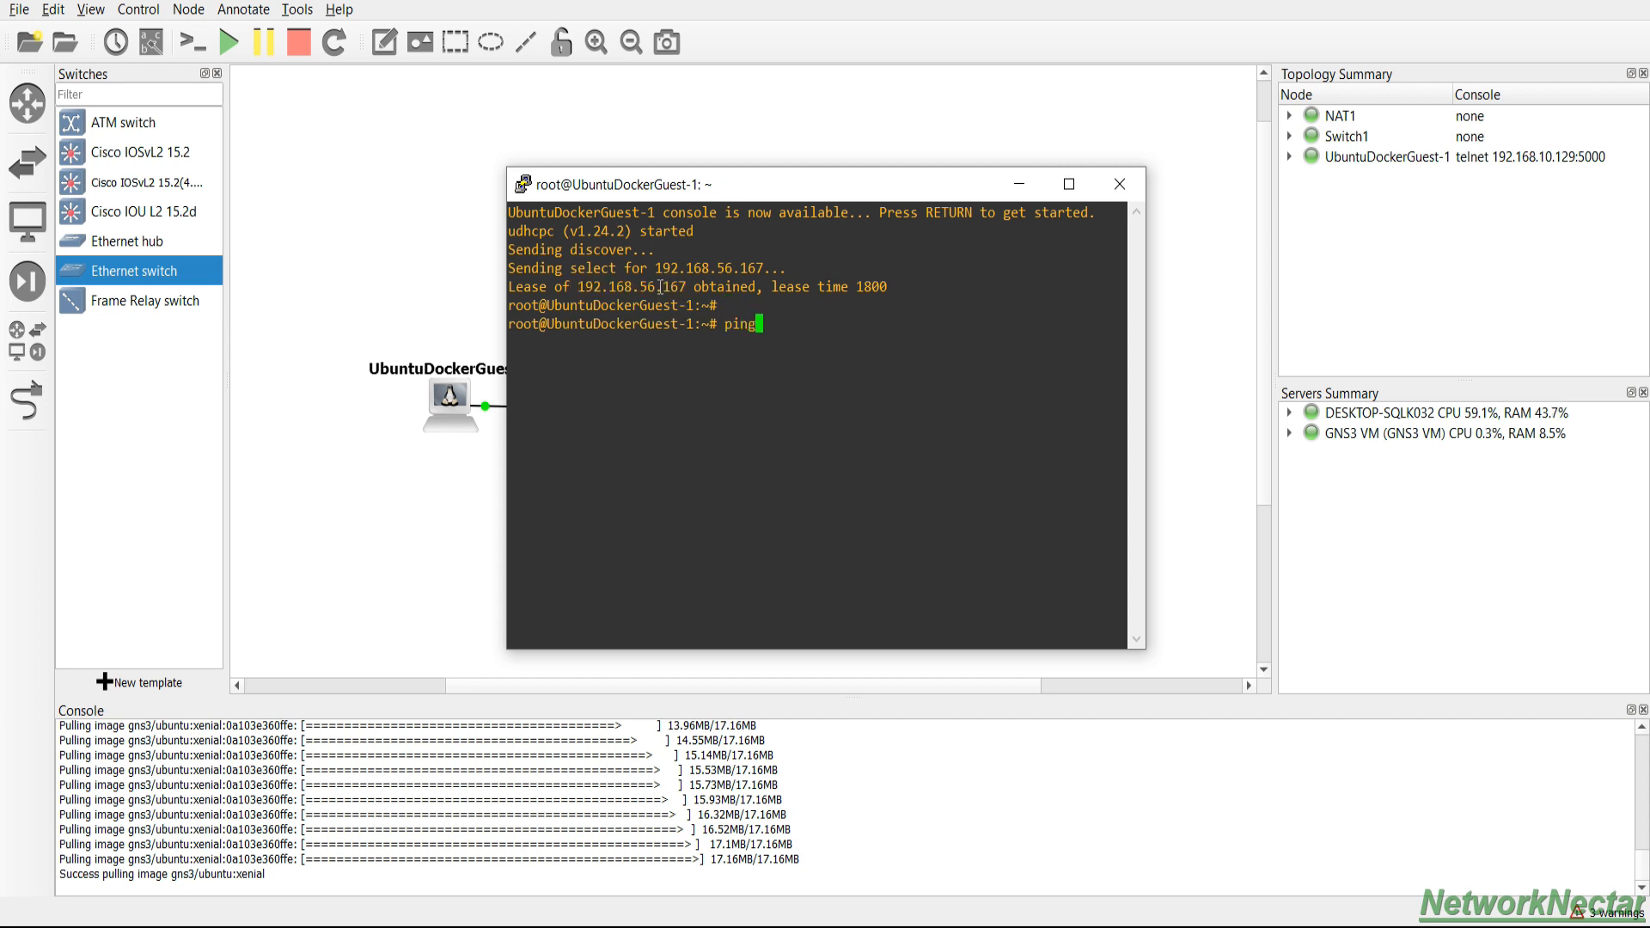
{"action": "type", "text": " www.google.com"}
{"action": "key", "text": "Return"}
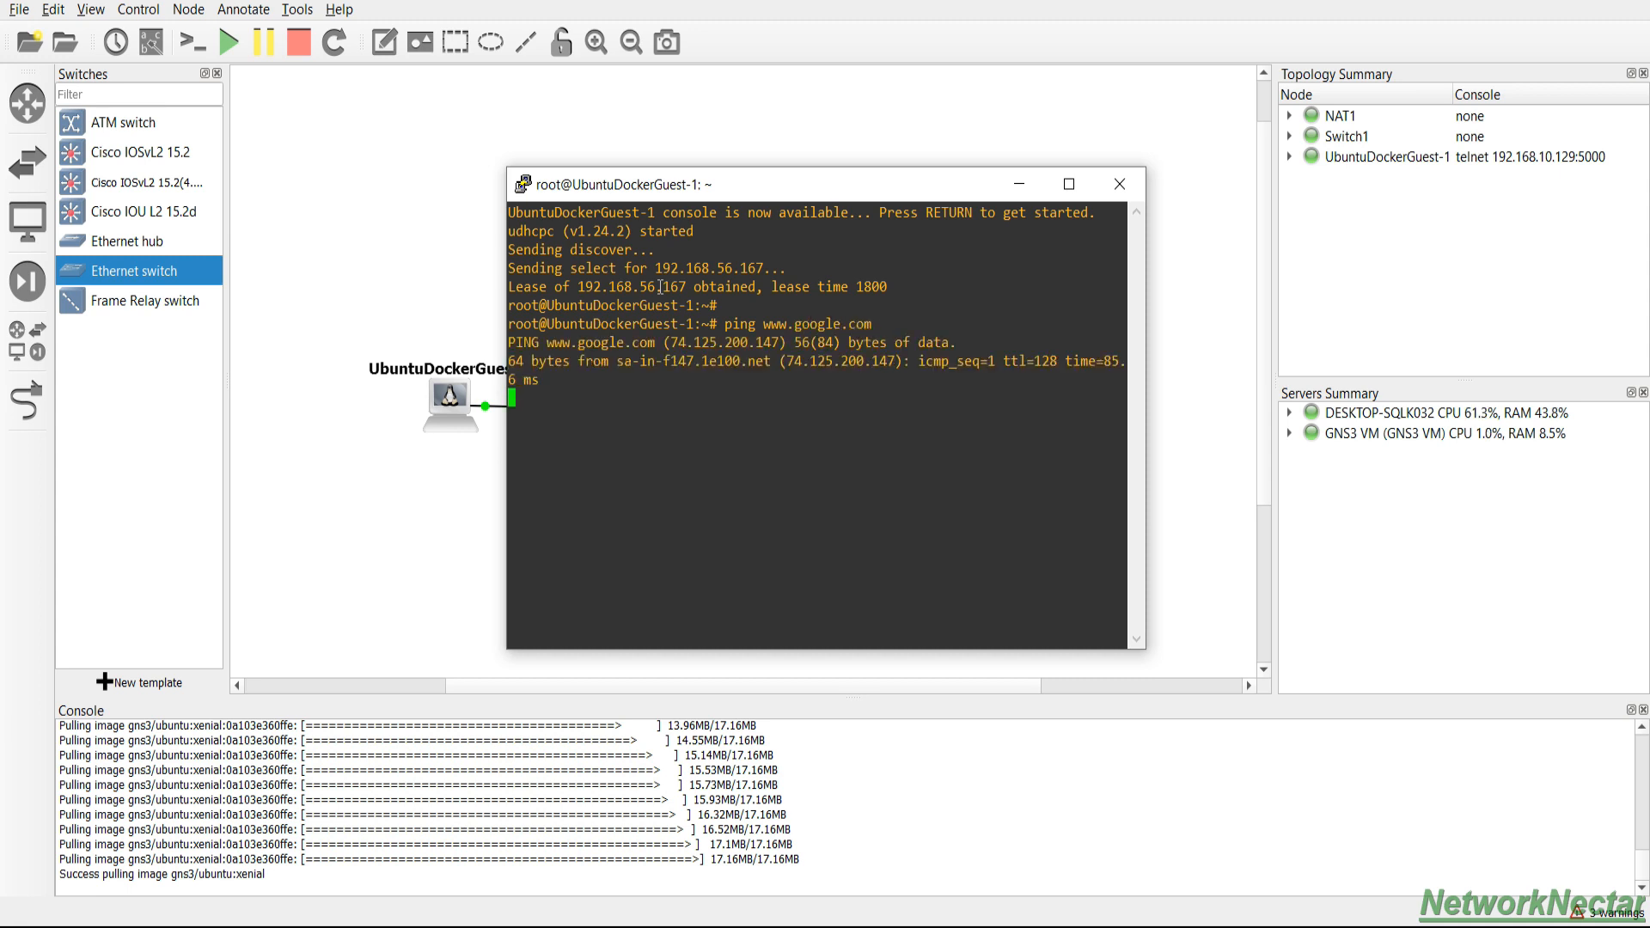
{"action": "key", "text": "ctrl+c"}
{"action": "key", "text": "Return"}
{"action": "key", "text": "Return"}
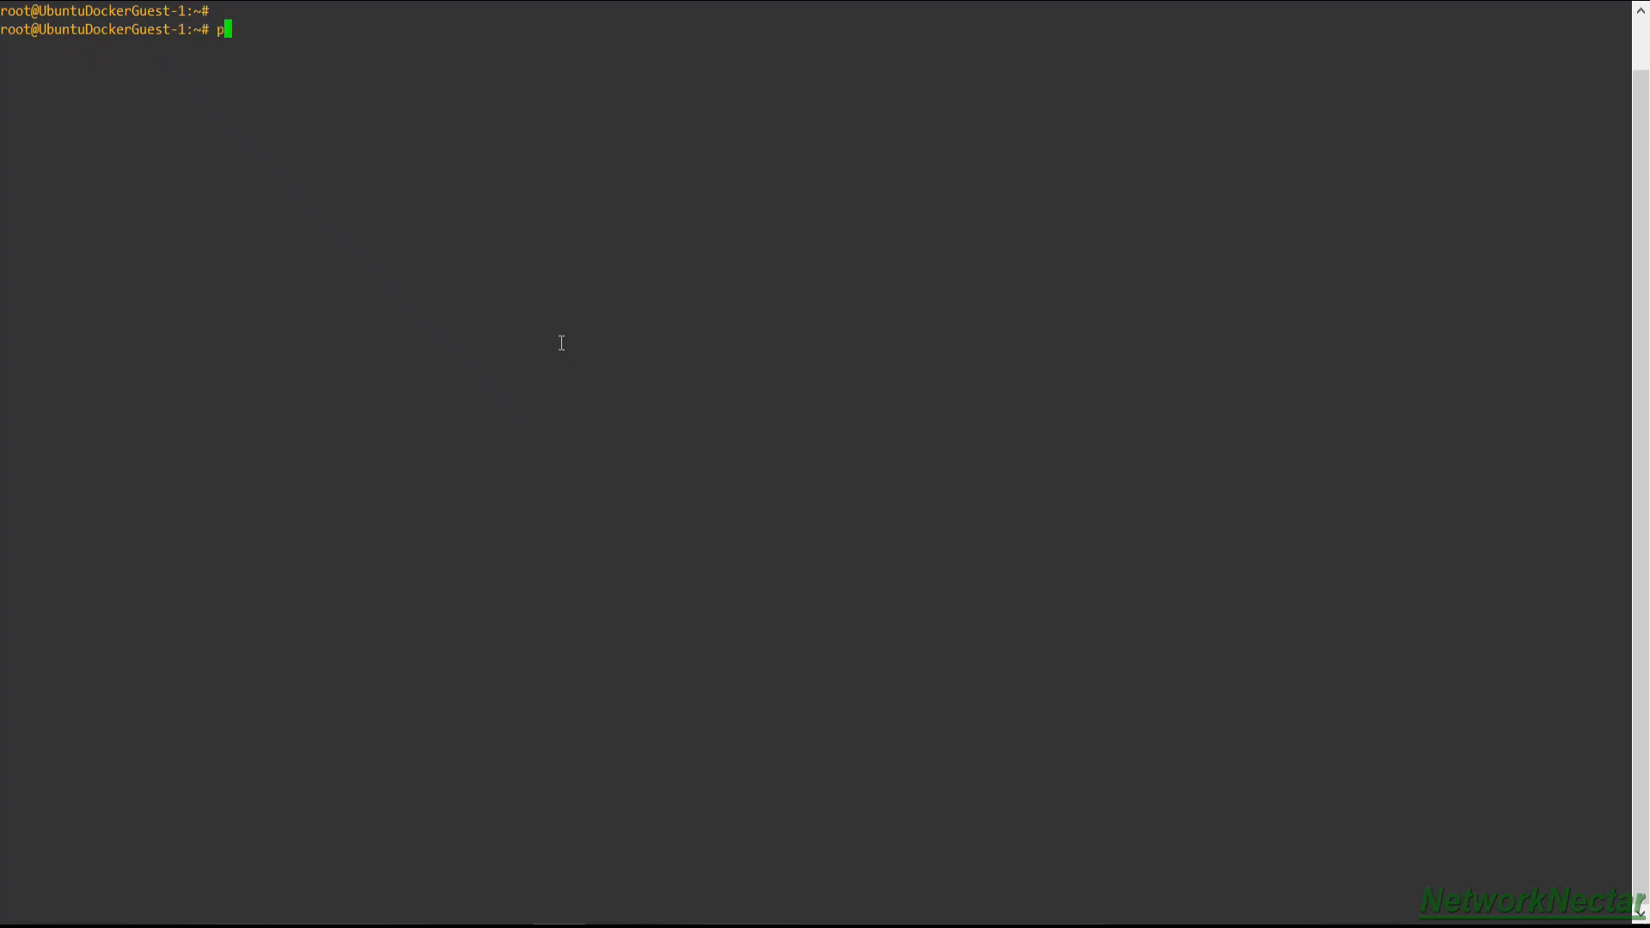
Step: Refresh the Ubuntu guest's package lists with apt-get update
{"action": "type", "text": "apt-get update"}
{"action": "key", "text": "Return"}
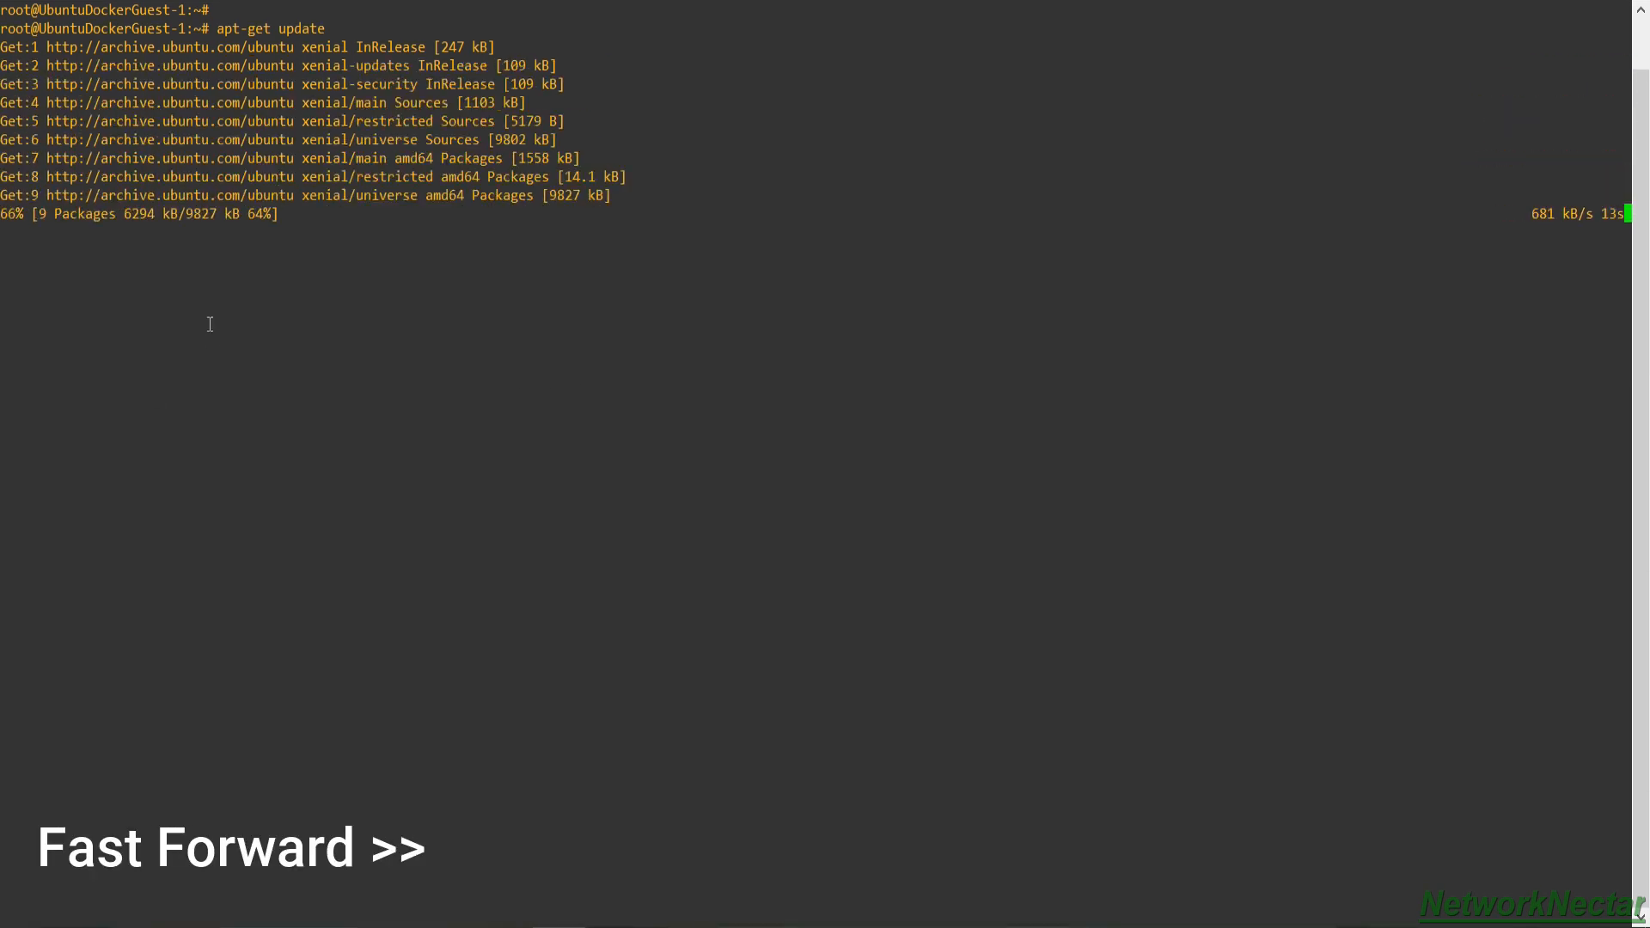
{"action": "key", "text": "Return"}
{"action": "key", "text": "Return"}
{"action": "key", "text": "Return"}
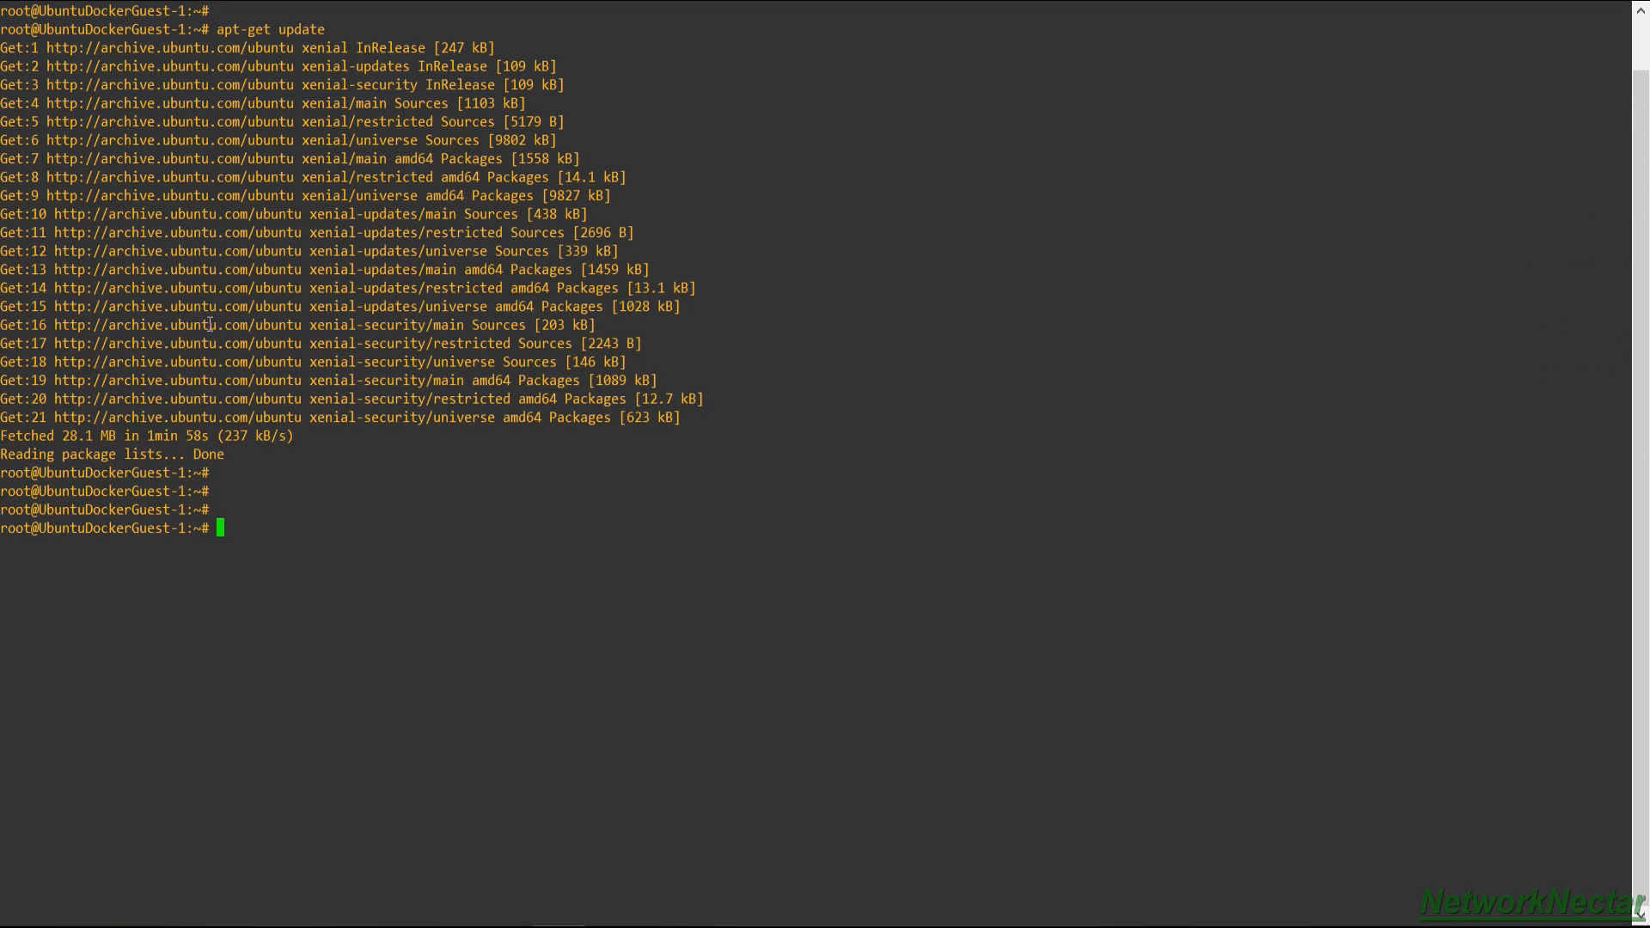
Step: Install the python package with apt-get install python, accepting the additional disk space with Y
{"action": "key", "text": "Up"}
{"action": "key", "text": "BackSpace"}
{"action": "key", "text": "BackSpace"}
{"action": "key", "text": "BackSpace"}
{"action": "type", "text": "install python"}
{"action": "key", "text": "Return"}
{"action": "type", "text": "Y"}
{"action": "key", "text": "Return"}
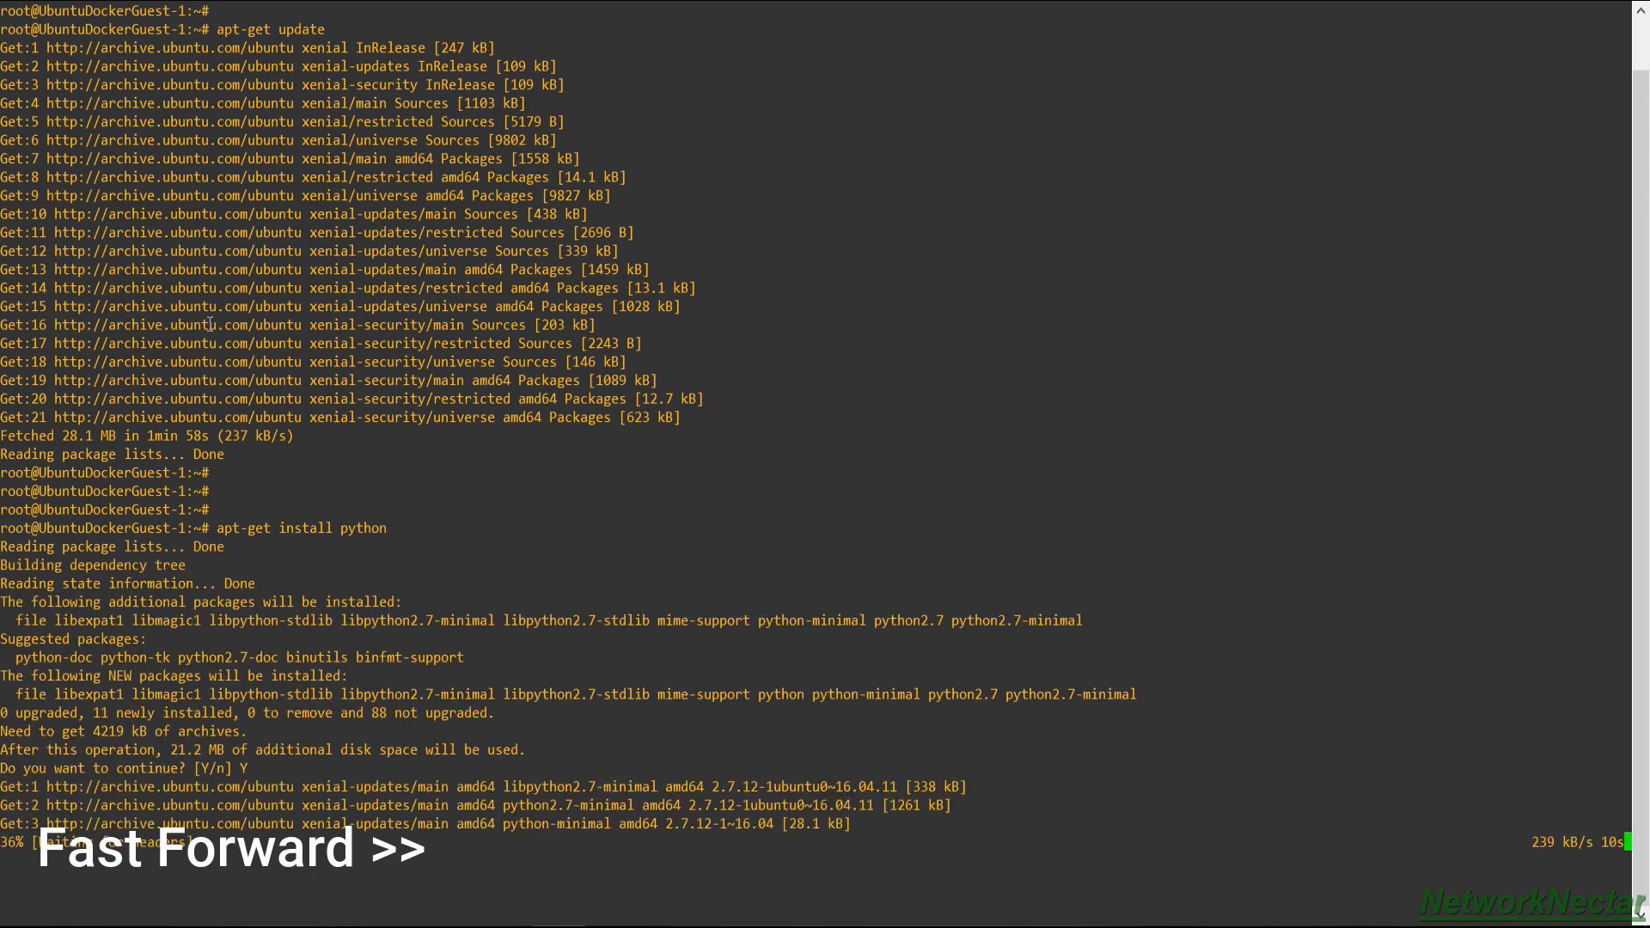
{"action": "key", "text": "Return"}
{"action": "key", "text": "Return"}
Step: Install the python3 package with apt-get install python3, accepting the additional disk space with Y
{"action": "key", "text": "Up"}
{"action": "key", "text": "Return"}
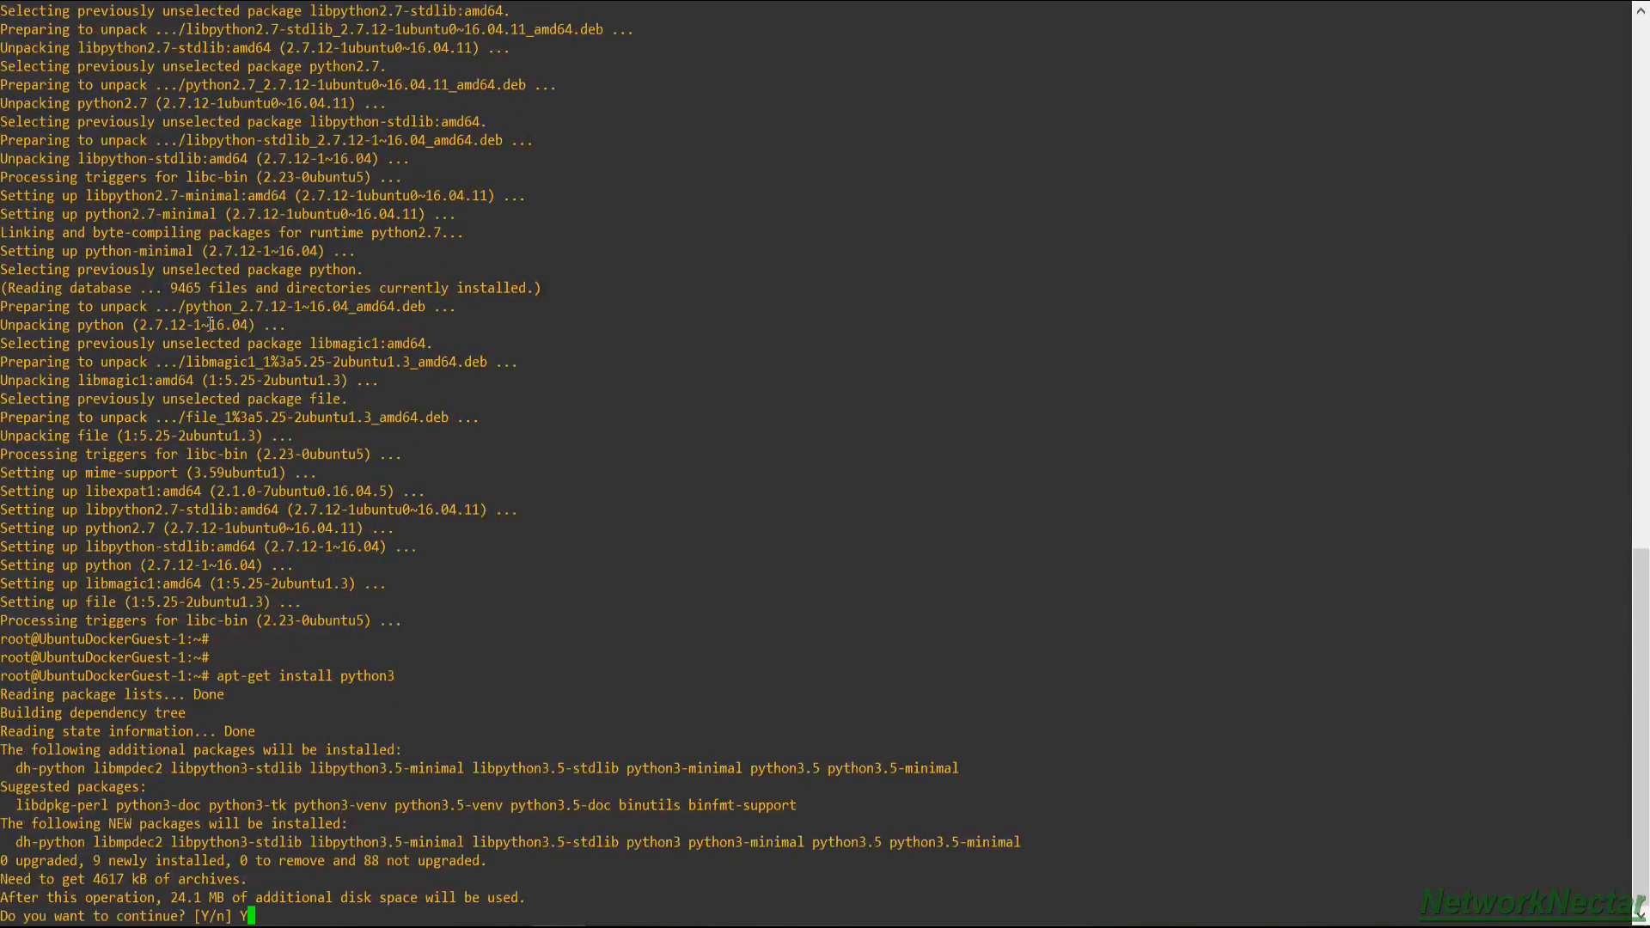
{"action": "key", "text": "Return"}
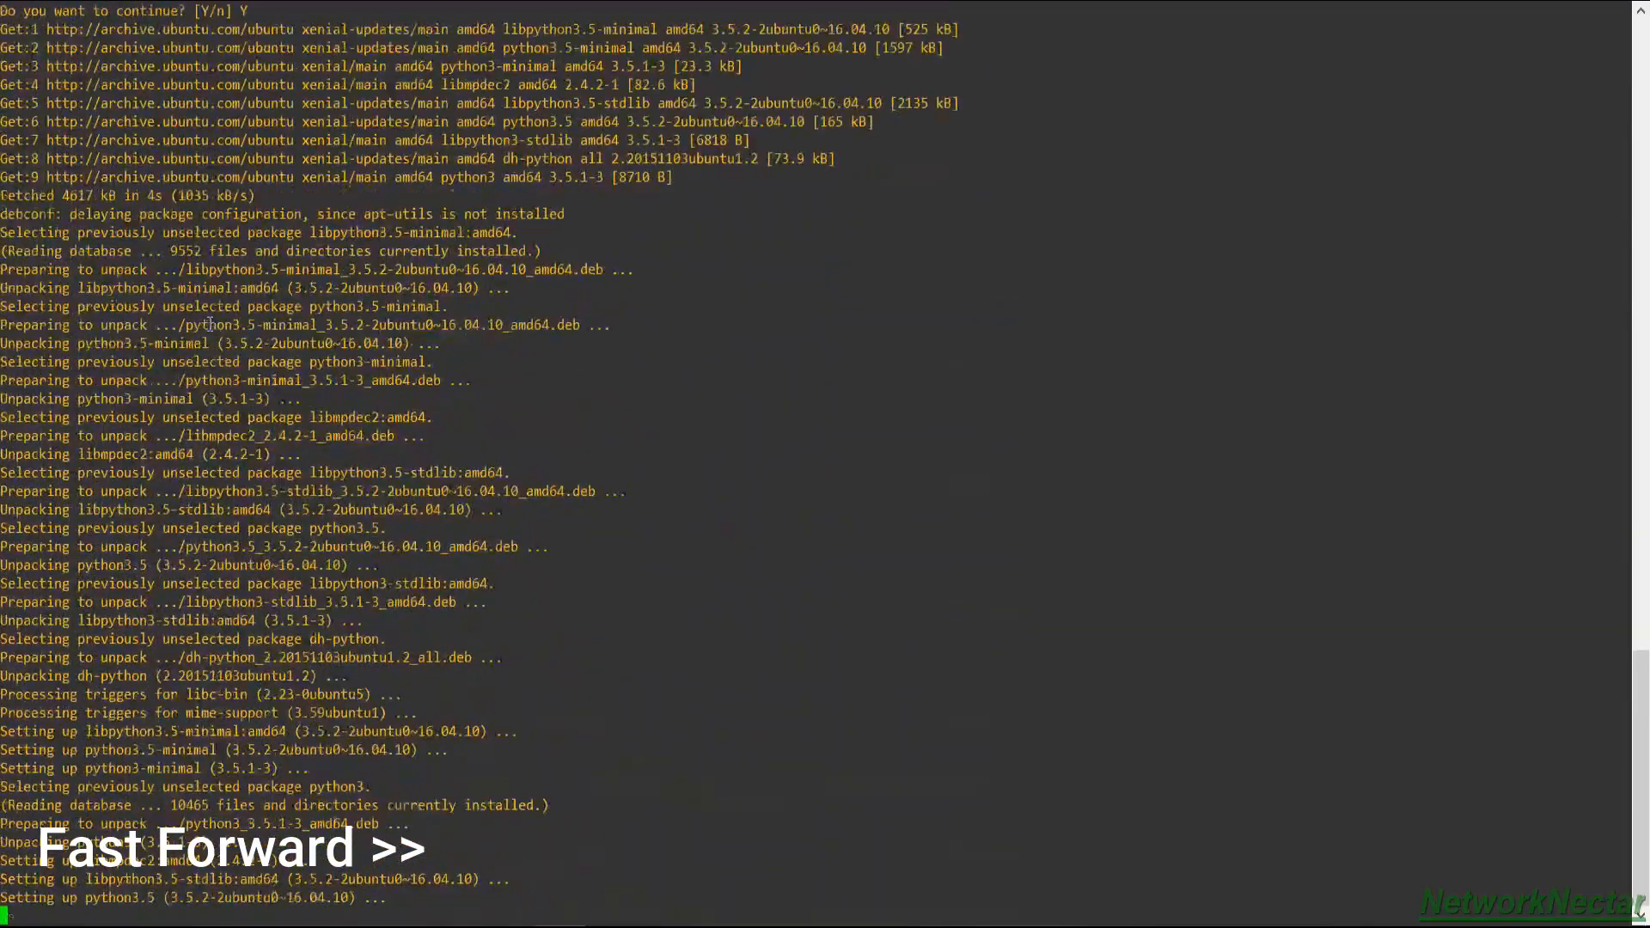
{"action": "key", "text": "Return"}
{"action": "key", "text": "Return"}
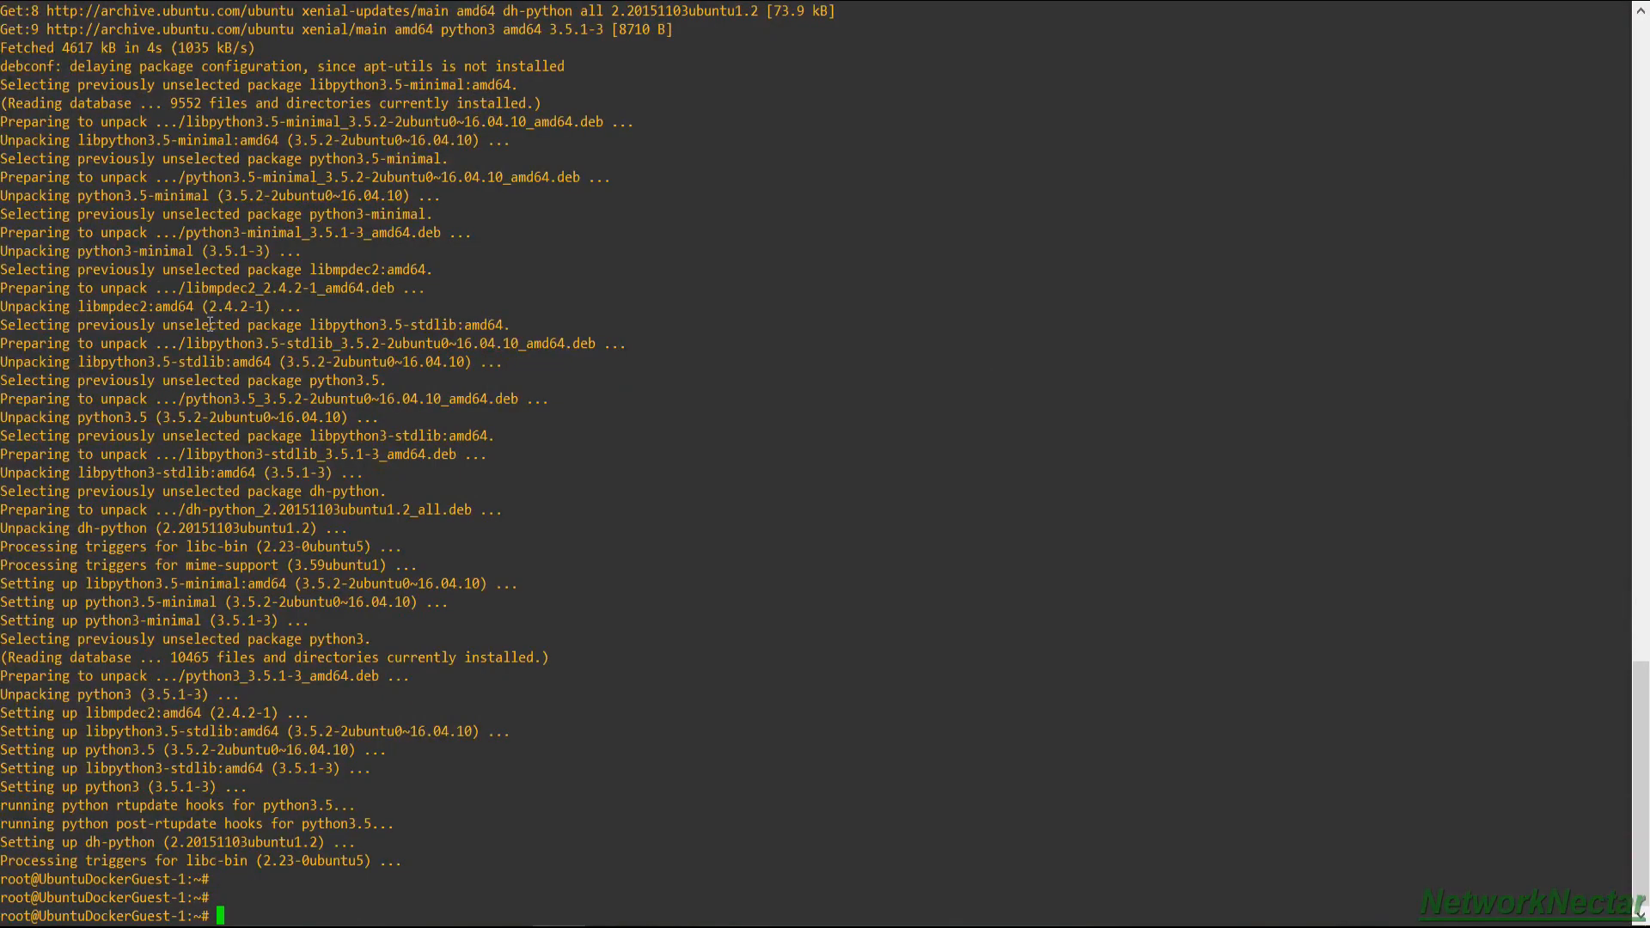
Step: Start the interpreter with the python command to check its version, then exit back to the shell
{"action": "type", "text": "pyton"}
{"action": "type", "text": "n"}
{"action": "key", "text": "Return"}
{"action": "key", "text": "Return"}
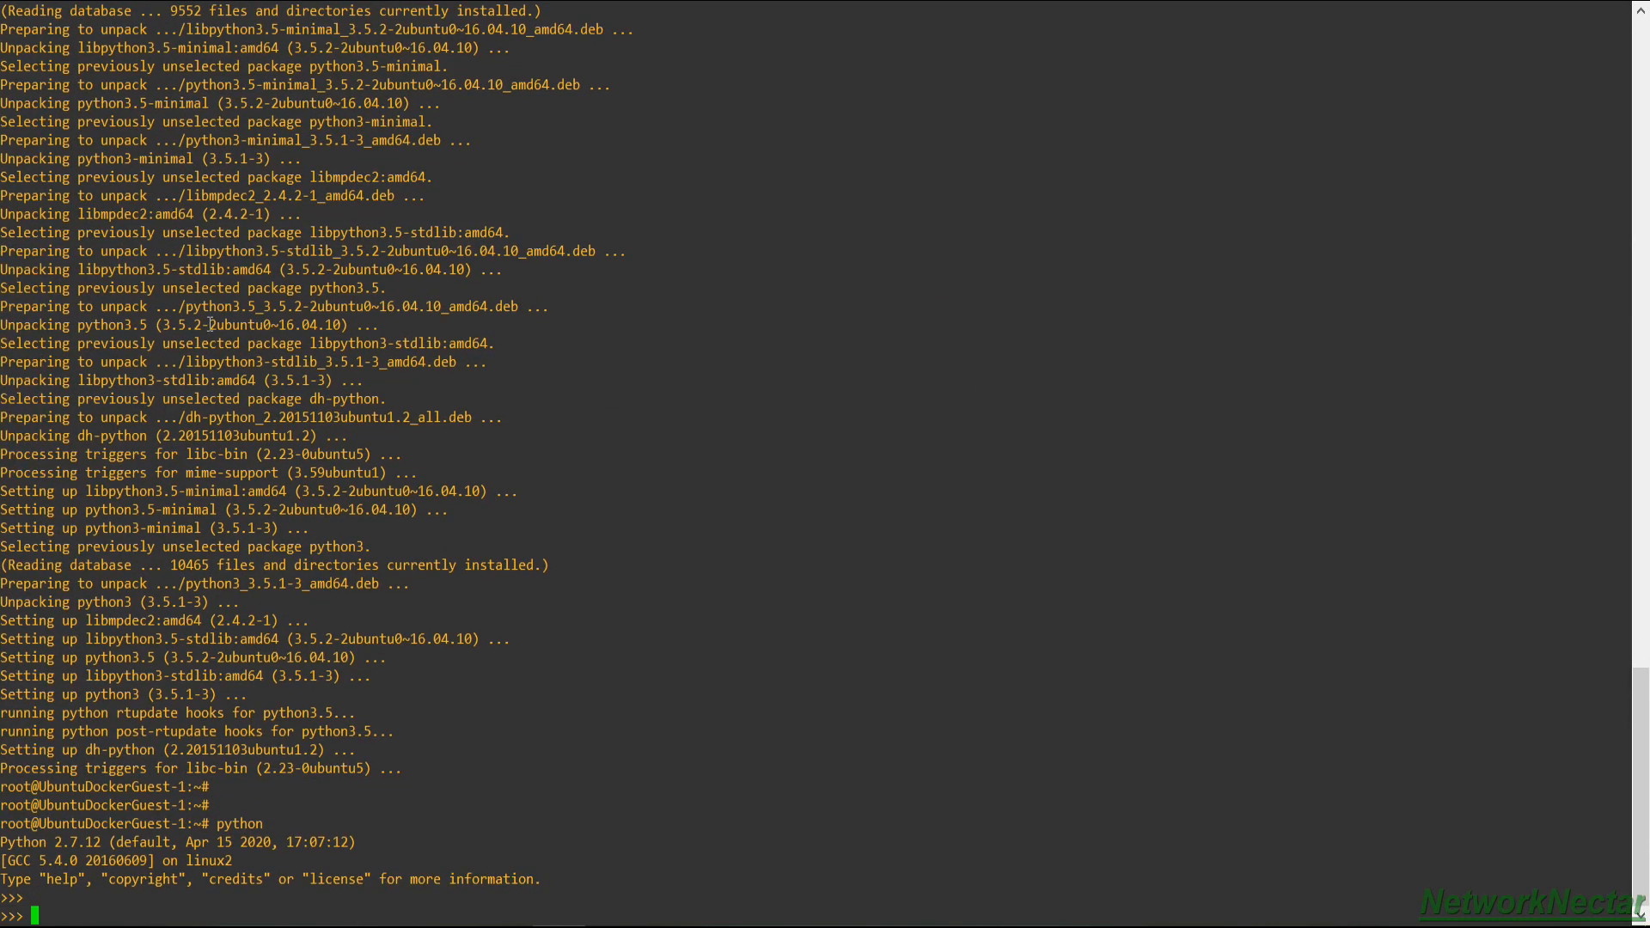
{"action": "key", "text": "ctrl+d"}
{"action": "key", "text": "Return"}
{"action": "key", "text": "Return"}
Step: Start the python3 interpreter to check its version, then exit back to the shell
{"action": "key", "text": "Up"}
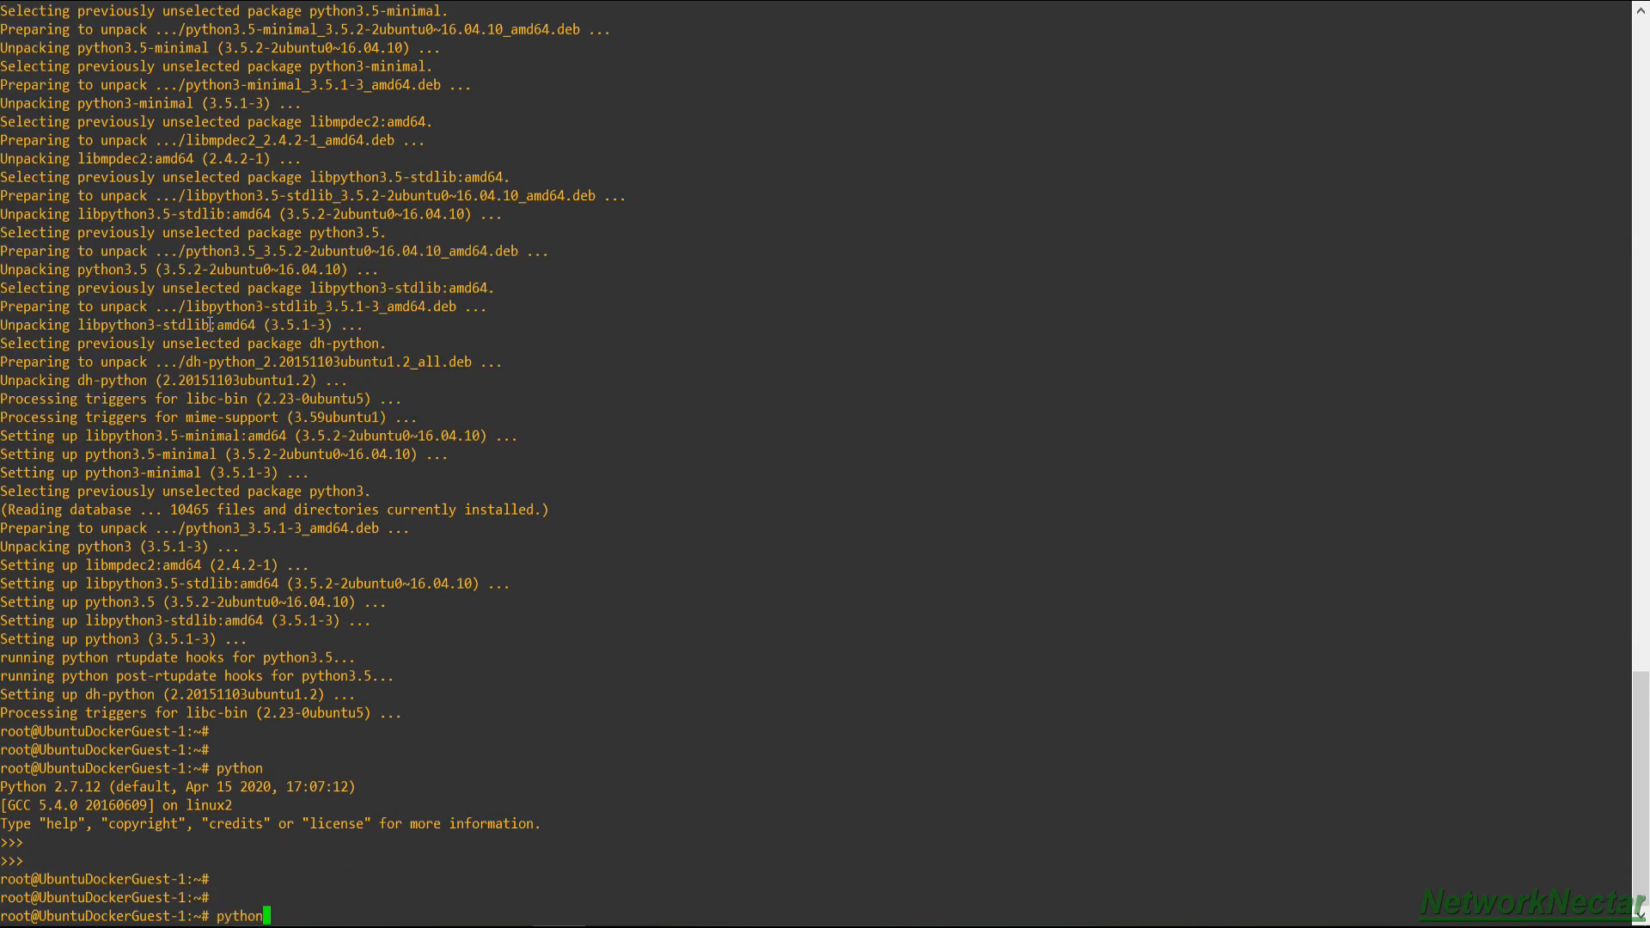
{"action": "type", "text": "3"}
{"action": "key", "text": "Return"}
{"action": "key", "text": "Return"}
{"action": "key", "text": "Return"}
{"action": "key", "text": "Return"}
{"action": "key", "text": "ctrl+d"}
{"action": "key", "text": "Return"}
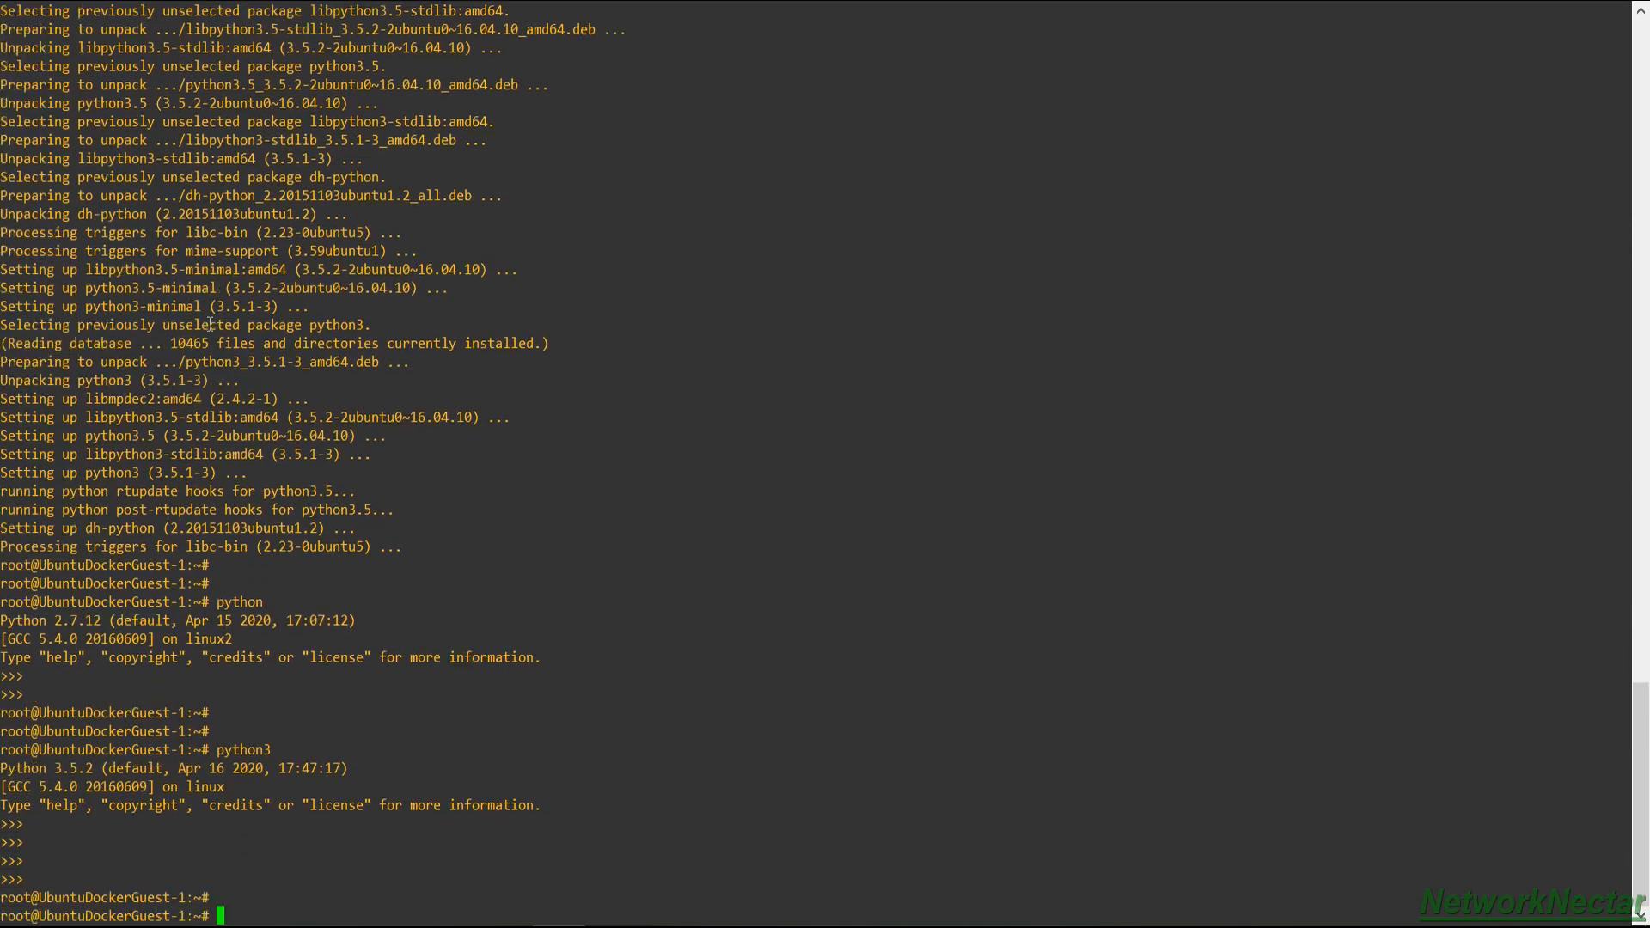
{"action": "key", "text": "Return"}
{"action": "key", "text": "Return"}
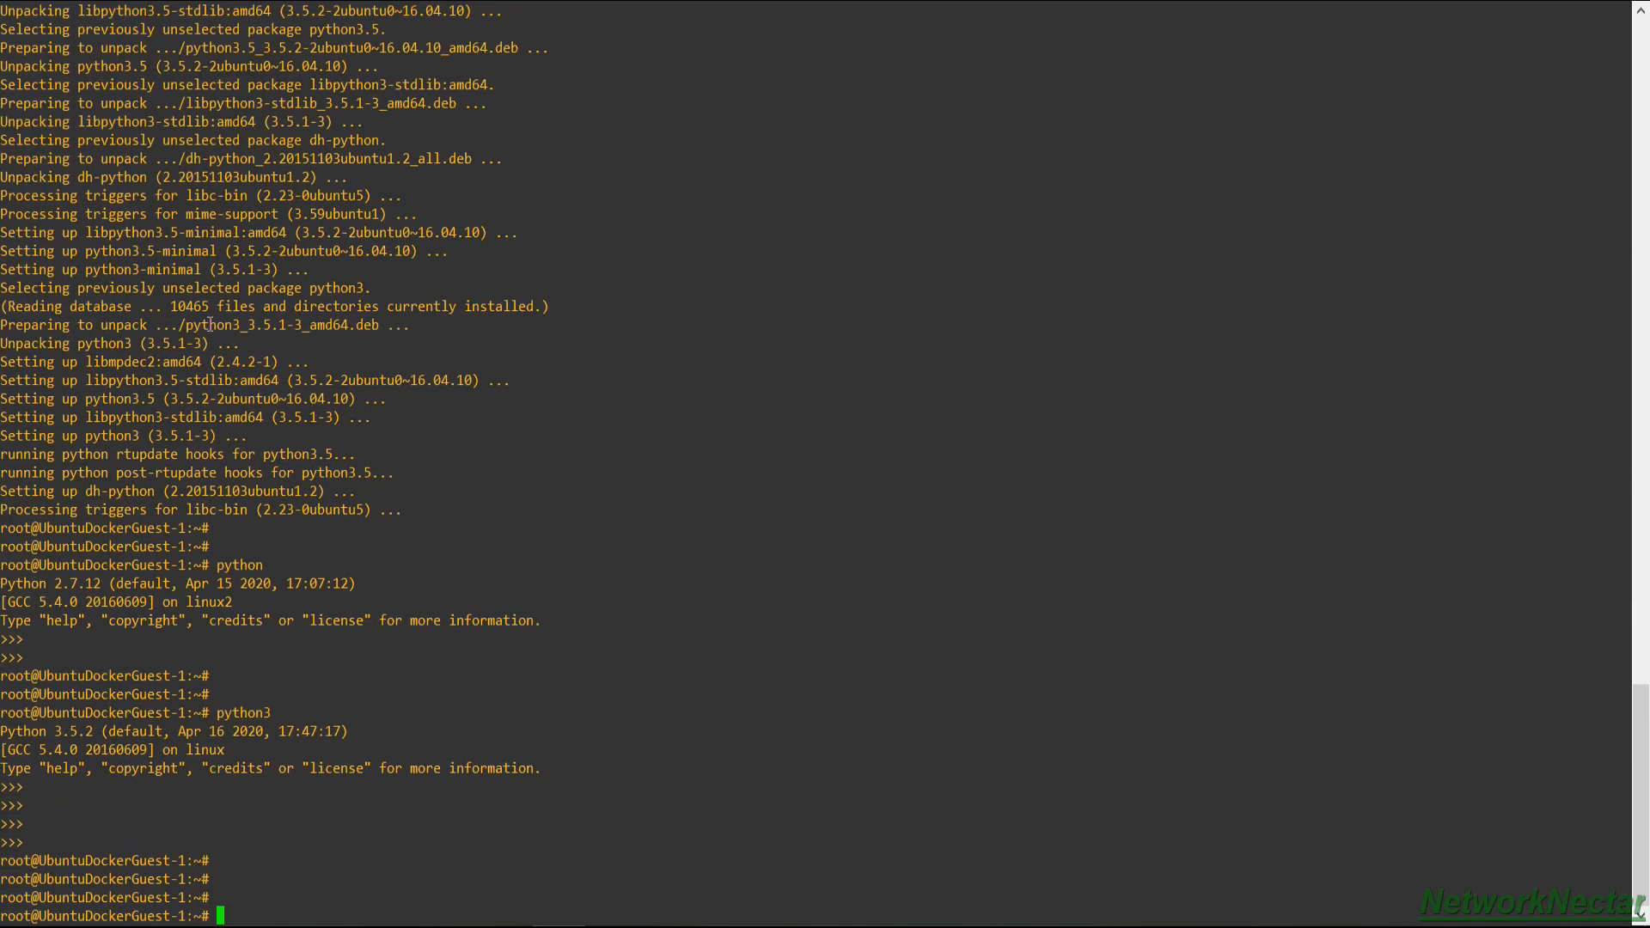